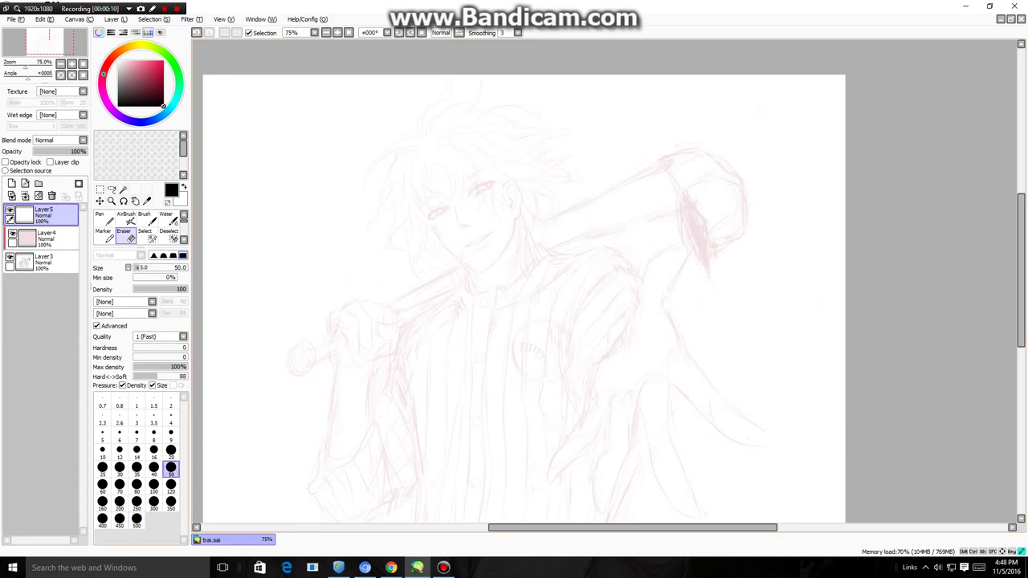
# Step: Try a size 5 Pen stroke on the blank canvas beside the figure, and erase it
pyautogui.press('n')
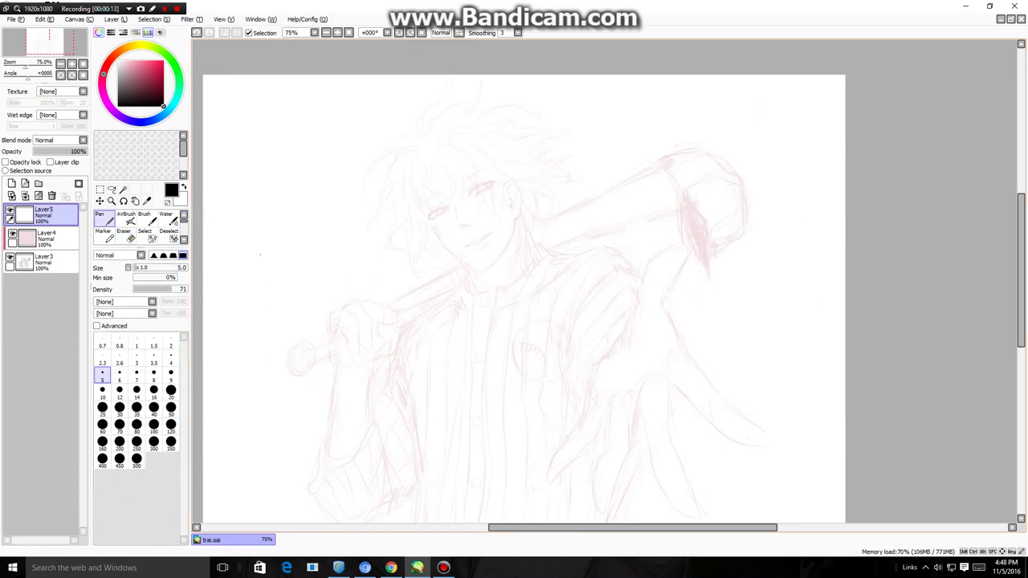
pyautogui.moveTo(253, 227); pyautogui.dragTo(277, 282)
pyautogui.scroll(1, 321, 284)
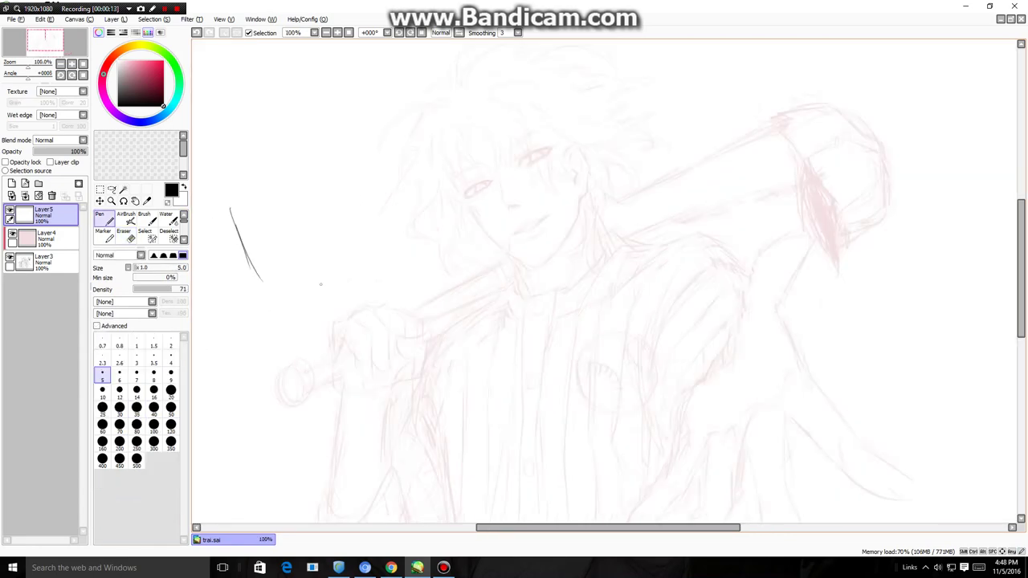
pyautogui.press('e')
pyautogui.moveTo(227, 235); pyautogui.dragTo(246, 246)
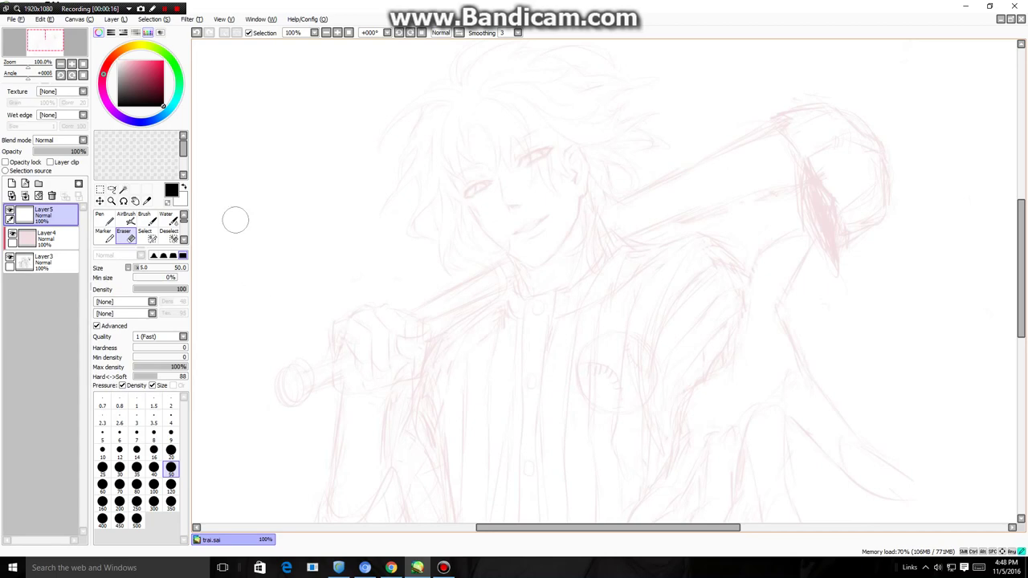
# Step: Try Pen strokes at sizes 10 and 9 on the blank canvas beside the figure, erasing each one
pyautogui.press('n')
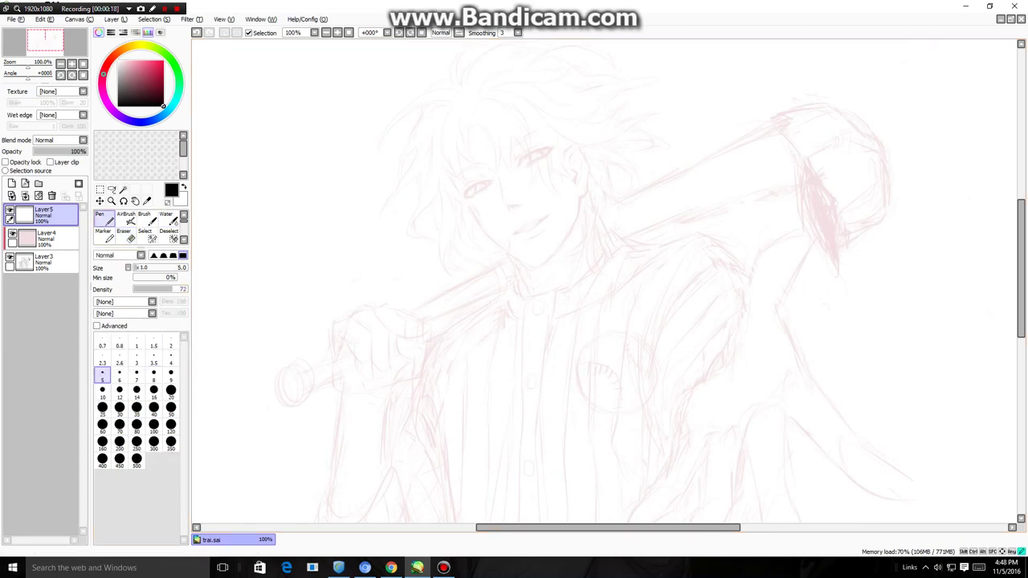
pyautogui.moveTo(179, 289); pyautogui.dragTo(184, 290)
pyautogui.click(102, 391)
pyautogui.moveTo(265, 211)
pyautogui.mouseDown()
pyautogui.moveTo(280, 273)
pyautogui.moveTo(292, 266)
pyautogui.moveTo(262, 212)
pyautogui.moveTo(277, 241)
pyautogui.moveTo(258, 253)
pyautogui.moveTo(275, 289)
pyautogui.mouseUp()
pyautogui.press('e')
pyautogui.press('n')
pyautogui.click(171, 375)
pyautogui.moveTo(258, 225)
pyautogui.mouseDown()
pyautogui.moveTo(270, 272)
pyautogui.moveTo(283, 280)
pyautogui.mouseUp()
pyautogui.press('e')
pyautogui.moveTo(248, 231)
pyautogui.mouseDown()
pyautogui.moveTo(273, 275)
pyautogui.moveTo(266, 237)
pyautogui.moveTo(280, 278)
pyautogui.moveTo(277, 253)
pyautogui.moveTo(304, 274)
pyautogui.mouseUp()
# Step: Return the Pen size to 5 and erase the test marks beside the figure
pyautogui.press('n')
pyautogui.click(102, 375)
pyautogui.press('e')
pyautogui.moveTo(254, 206); pyautogui.dragTo(271, 232)
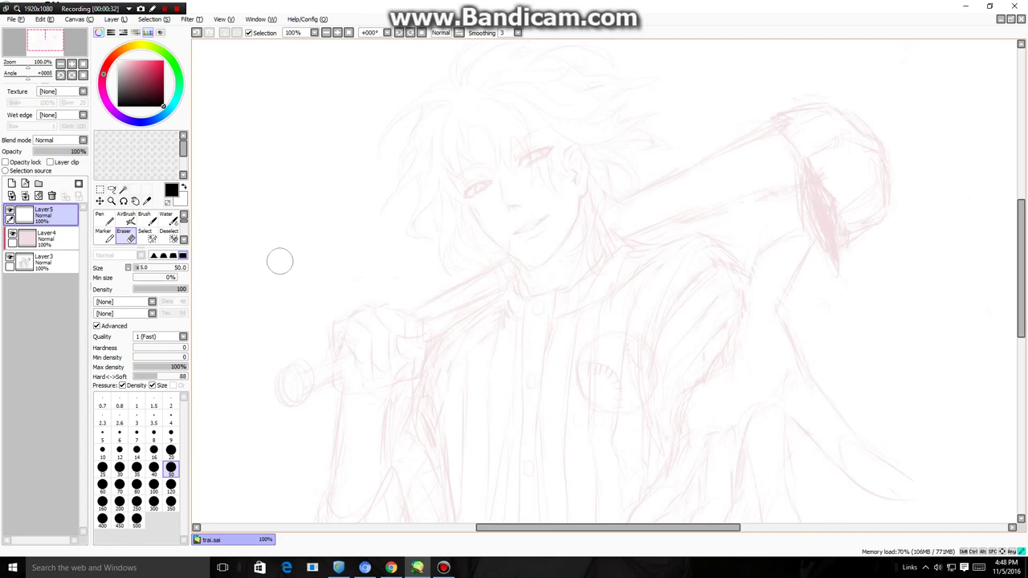
# Step: Set the Pen's density to 76 and the stroke smoothing to 13
pyautogui.press('n')
pyautogui.click(177, 289)
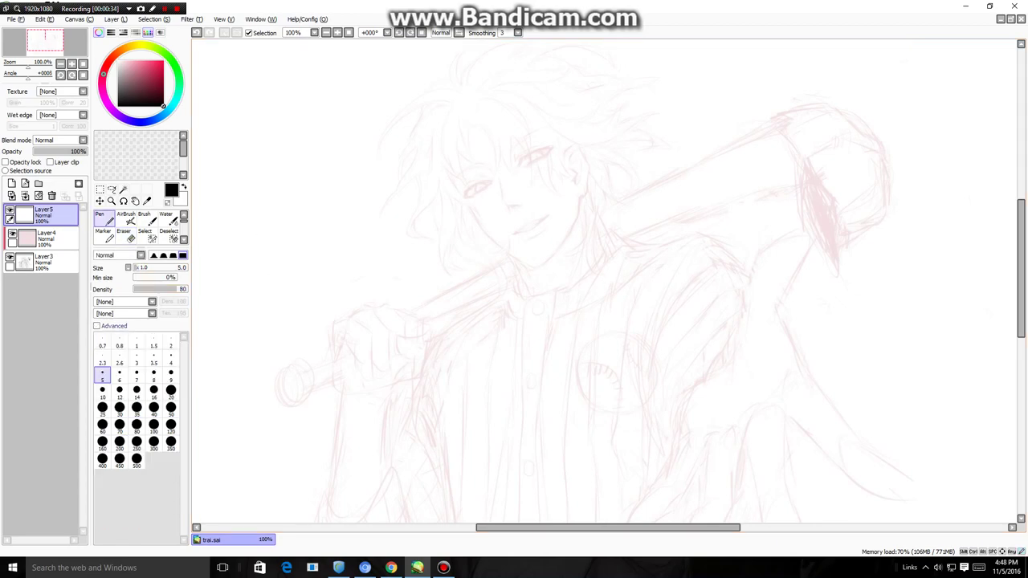
pyautogui.click(98, 326)
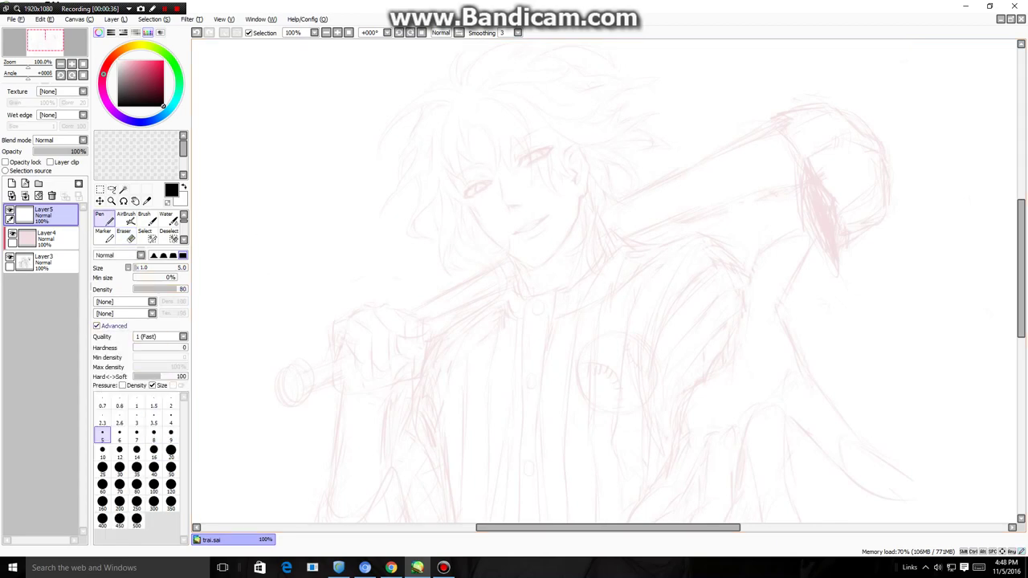
pyautogui.click(98, 326)
pyautogui.click(174, 289)
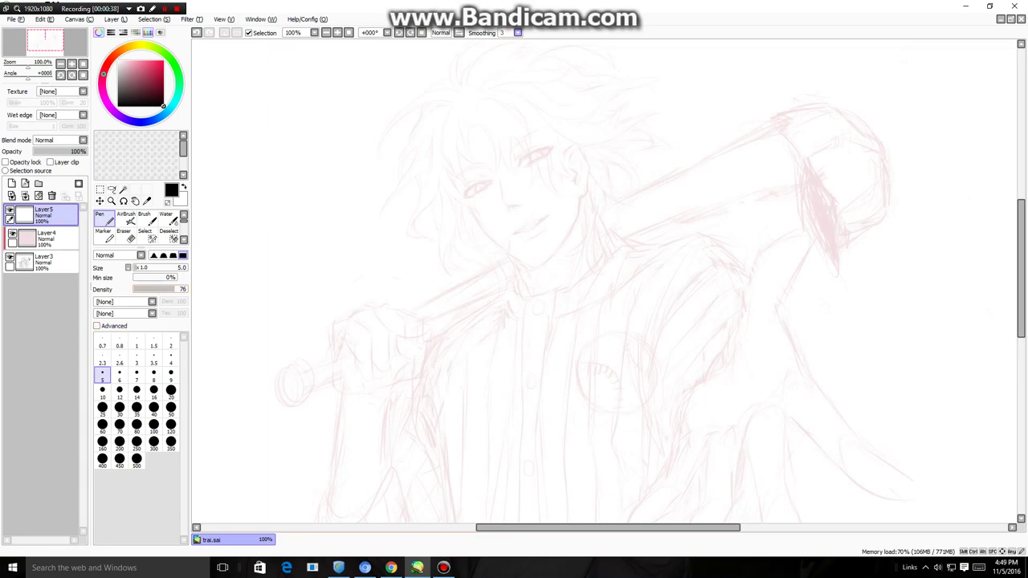
pyautogui.click(517, 32)
pyautogui.click(505, 147)
# Step: Test the increased smoothing with two Pen strokes beside the figure's head, and erase them
pyautogui.press('e')
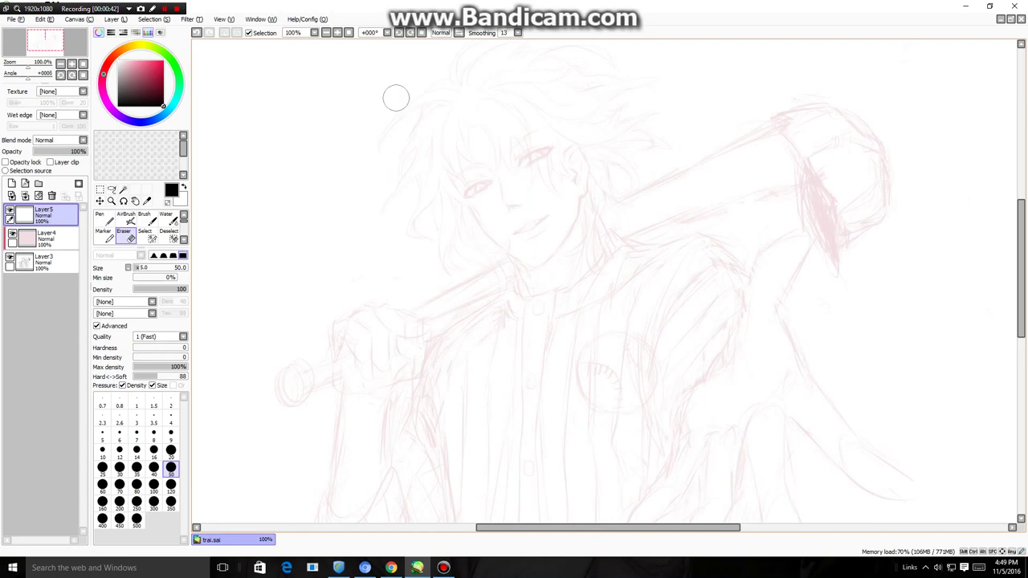
pyautogui.press('n')
pyautogui.moveTo(314, 207); pyautogui.dragTo(332, 270)
pyautogui.moveTo(317, 190); pyautogui.dragTo(359, 241)
pyautogui.press('e')
pyautogui.moveTo(323, 176)
pyautogui.mouseDown()
pyautogui.moveTo(306, 231)
pyautogui.moveTo(322, 249)
pyautogui.moveTo(338, 217)
pyautogui.moveTo(346, 250)
pyautogui.mouseUp()
# Step: Try to ink the jawline from the cheek around the chin over the sketch, and erase the lines
pyautogui.scroll(2, 490, 210)
pyautogui.press('n')
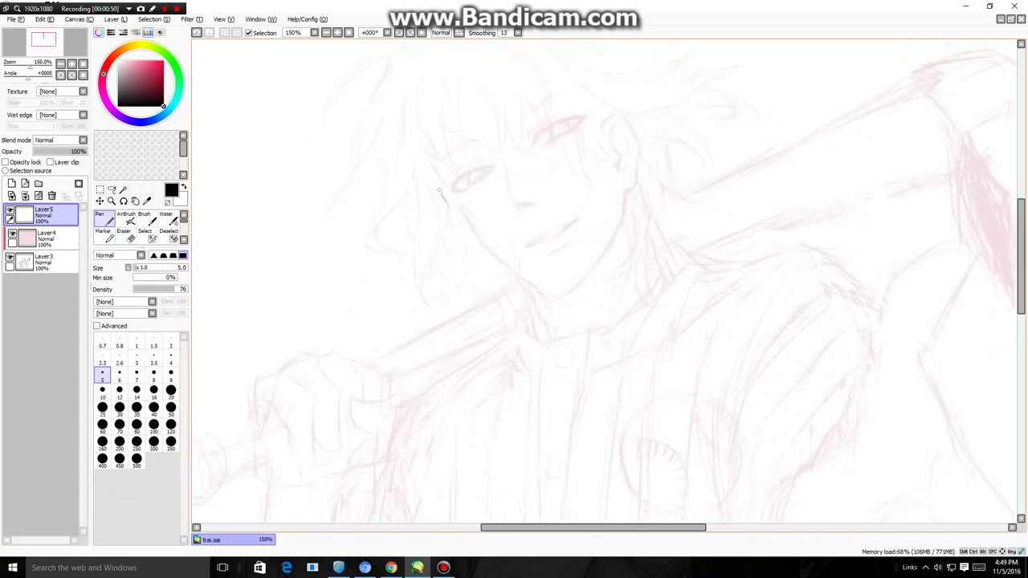
pyautogui.press('e')
pyautogui.press('n')
pyautogui.moveTo(451, 200)
pyautogui.mouseDown()
pyautogui.moveTo(517, 271)
pyautogui.moveTo(459, 207)
pyautogui.moveTo(483, 245)
pyautogui.mouseUp()
pyautogui.press('e')
pyautogui.press('n')
pyautogui.press('e')
pyautogui.press('n')
pyautogui.moveTo(474, 231)
pyautogui.mouseDown()
pyautogui.moveTo(531, 290)
pyautogui.moveTo(519, 274)
pyautogui.moveTo(551, 296)
pyautogui.moveTo(568, 291)
pyautogui.moveTo(544, 289)
pyautogui.moveTo(577, 286)
pyautogui.mouseUp()
pyautogui.press('e')
pyautogui.press('n')
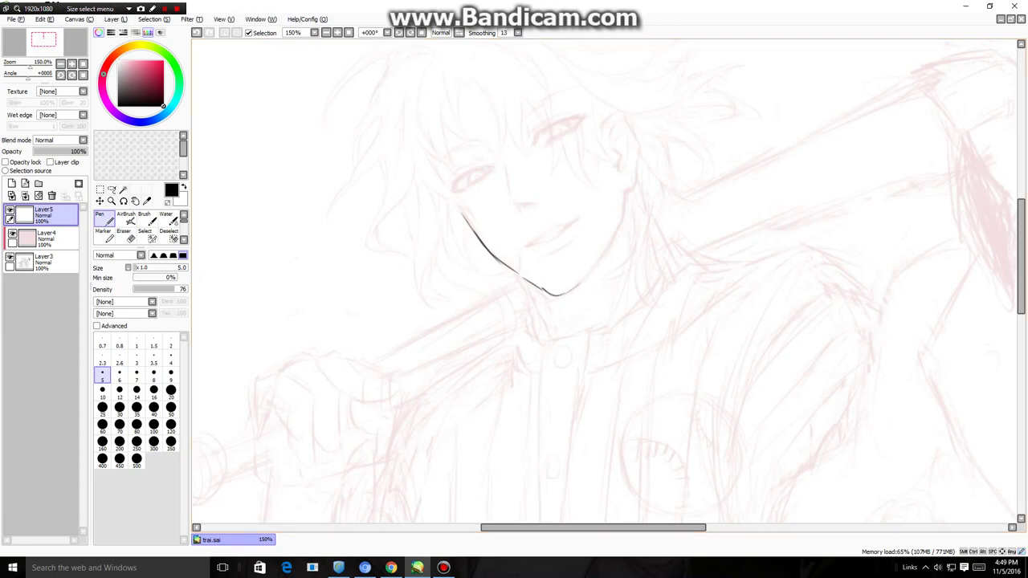
pyautogui.press('e')
pyautogui.moveTo(454, 199)
pyautogui.mouseDown()
pyautogui.moveTo(502, 270)
pyautogui.moveTo(463, 215)
pyautogui.moveTo(543, 275)
pyautogui.mouseUp()
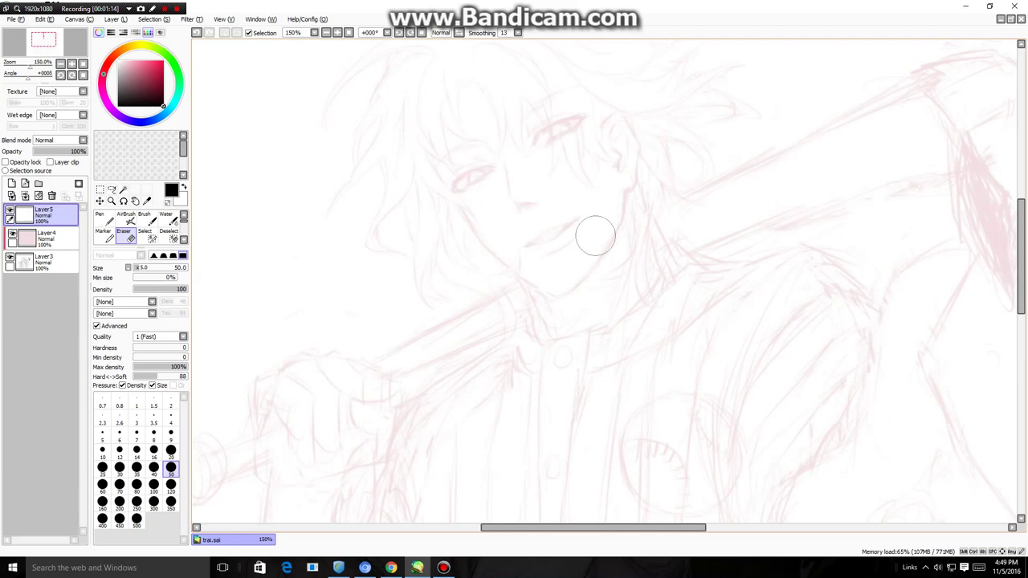
# Step: Try inking the left cheek contour again down toward the chin, and erase the stroke
pyautogui.scroll(-1, 596, 235)
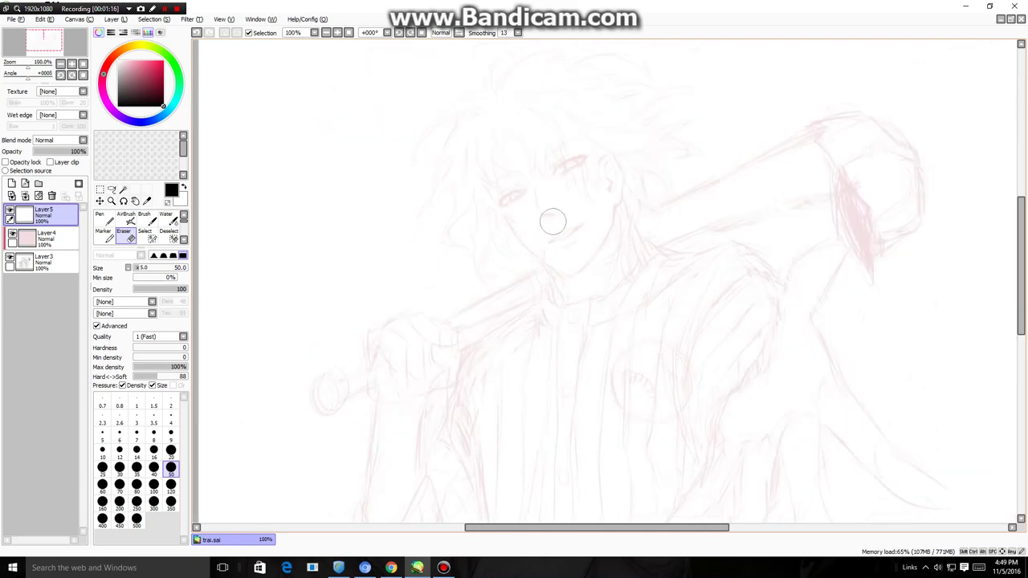
pyautogui.scroll(1, 575, 220)
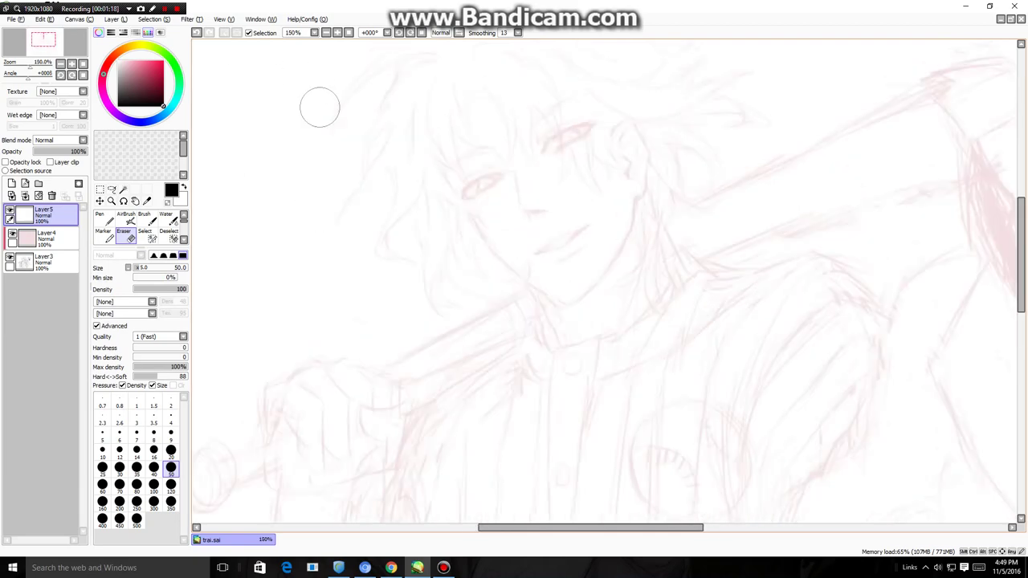
pyautogui.press('n')
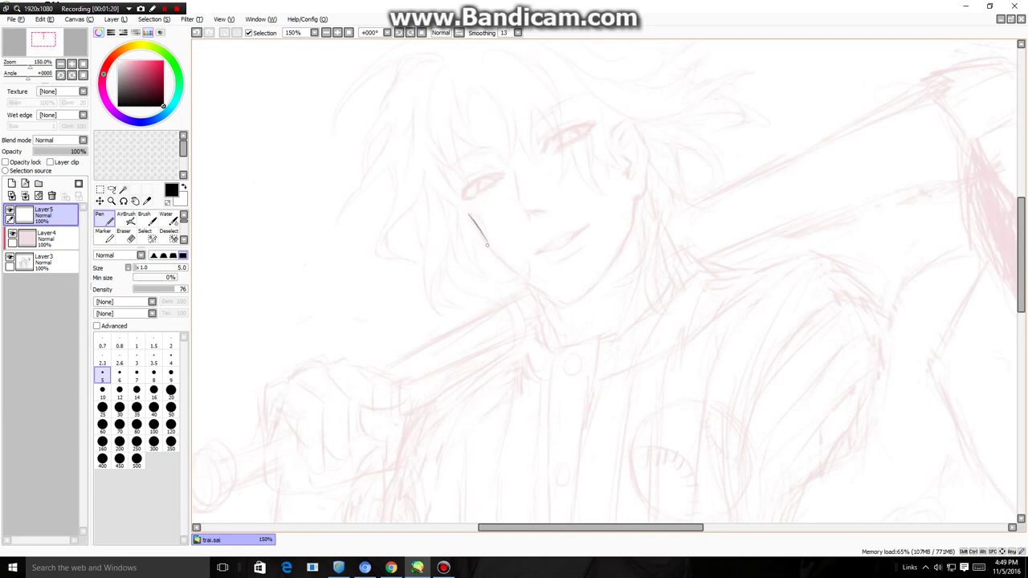
pyautogui.moveTo(468, 215)
pyautogui.mouseDown()
pyautogui.moveTo(485, 246)
pyautogui.moveTo(530, 274)
pyautogui.mouseUp()
pyautogui.press('e')
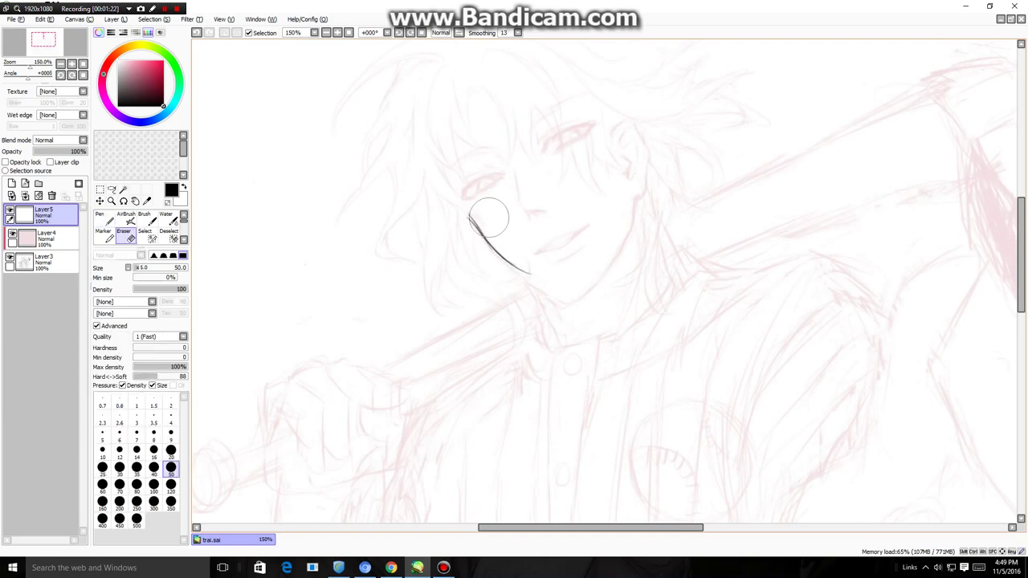
pyautogui.moveTo(486, 216); pyautogui.dragTo(518, 274)
pyautogui.press('n')
pyautogui.press('e')
pyautogui.moveTo(471, 220); pyautogui.dragTo(505, 257)
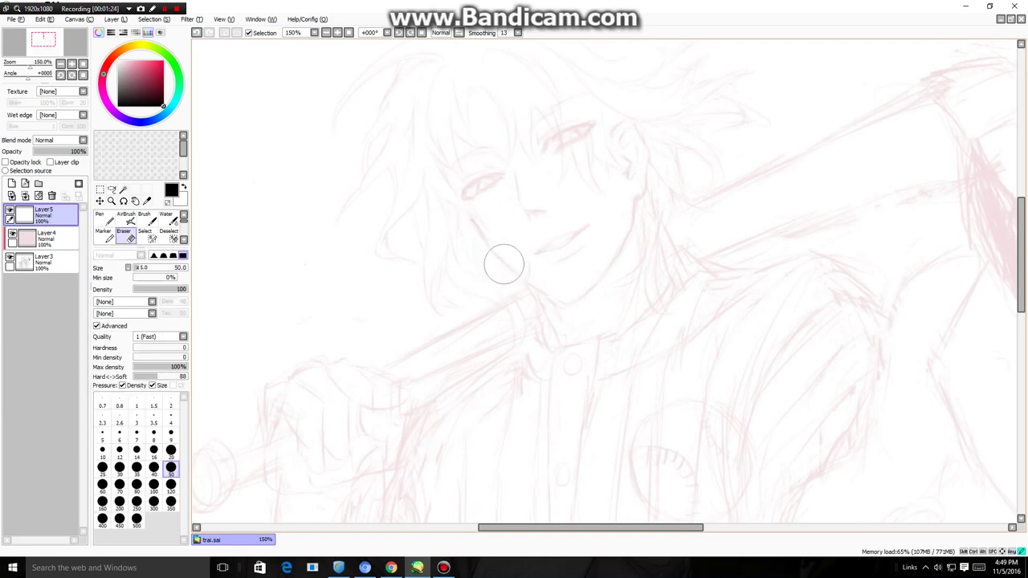
# Step: Set the Pen's density to 64 and its size to 6
pyautogui.press('n')
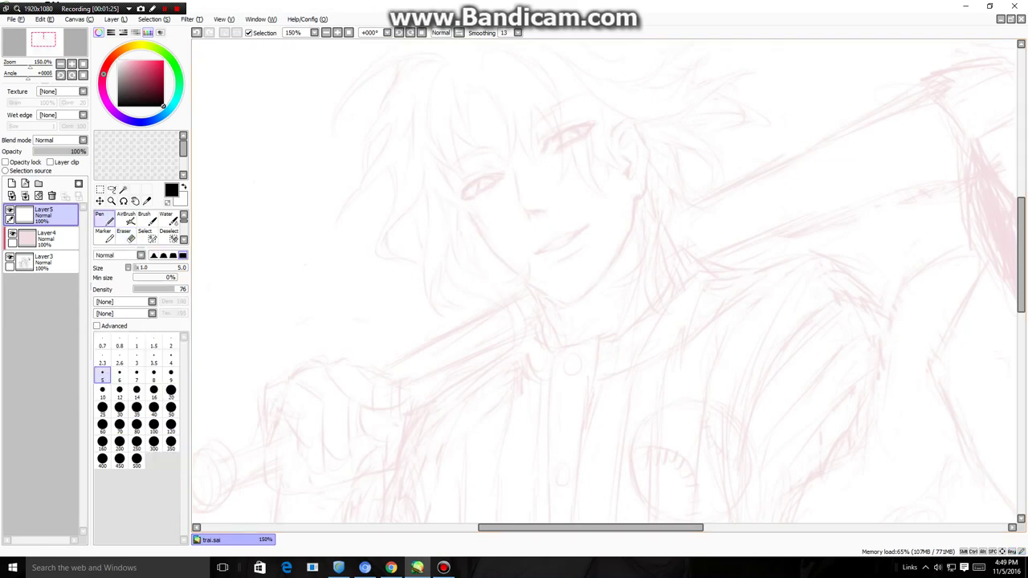
pyautogui.click(168, 289)
pyautogui.click(119, 374)
# Step: Try the size 6 Pen on the left cheek contour, and erase the strokes
pyautogui.moveTo(466, 214); pyautogui.dragTo(524, 277)
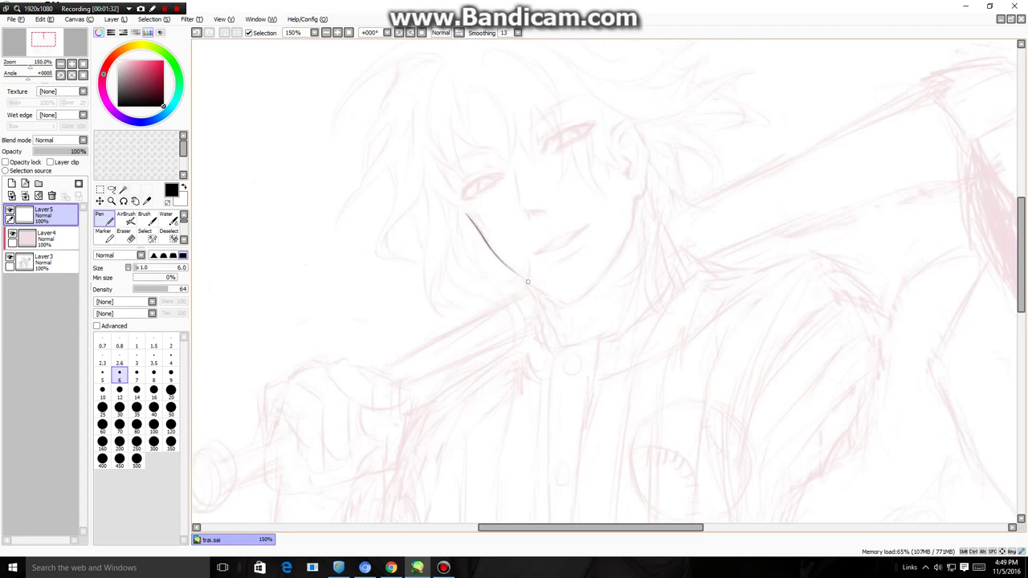
pyautogui.press('e')
pyautogui.moveTo(461, 202); pyautogui.dragTo(514, 276)
pyautogui.press('n')
pyautogui.moveTo(474, 223); pyautogui.dragTo(478, 230)
pyautogui.press('e')
pyautogui.press('n')
pyautogui.press('e')
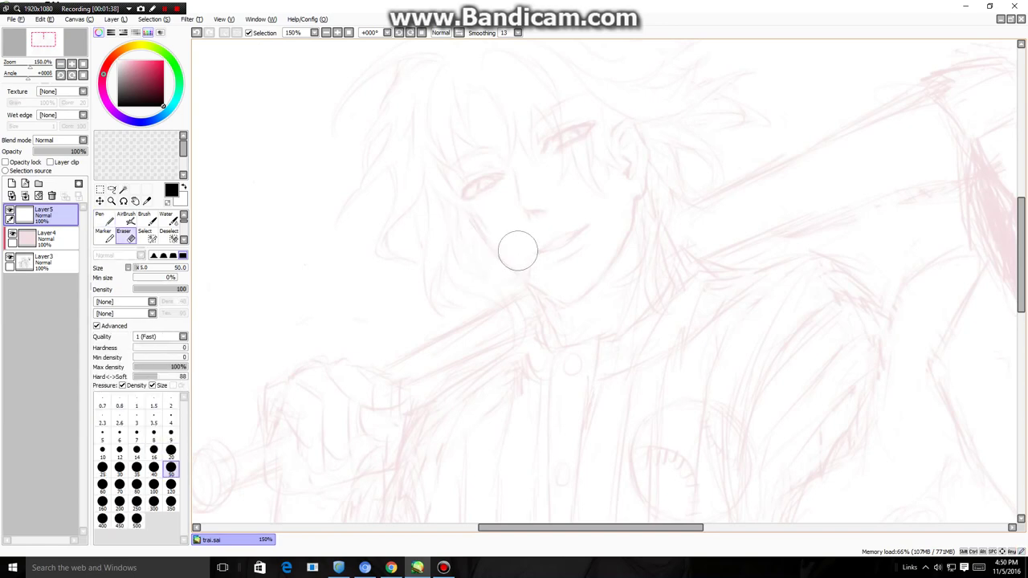
# Step: Mirror the canvas view horizontally to check the face sketch, and restore the normal orientation
pyautogui.press('h')
pyautogui.press('n')
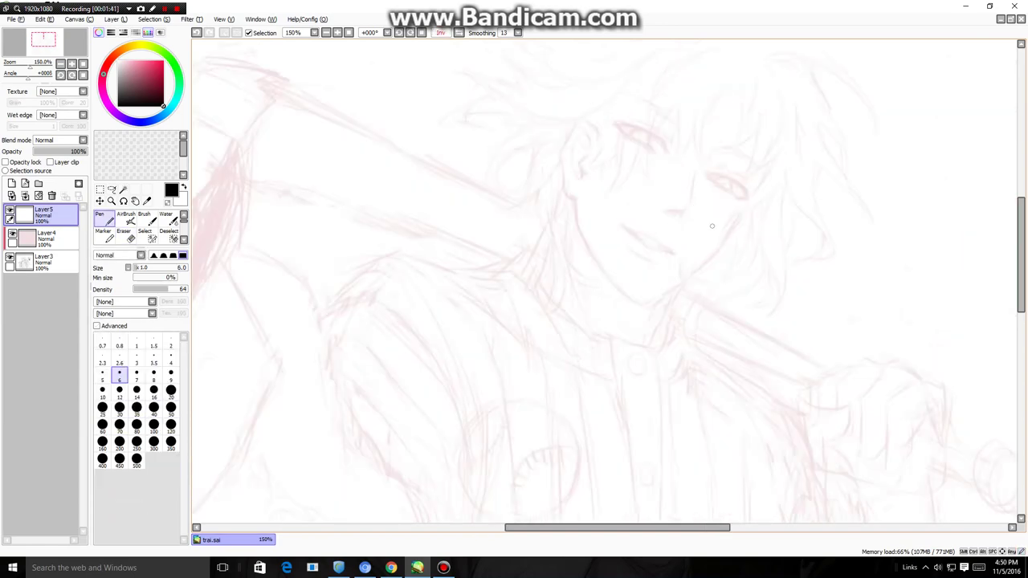
pyautogui.press('h')
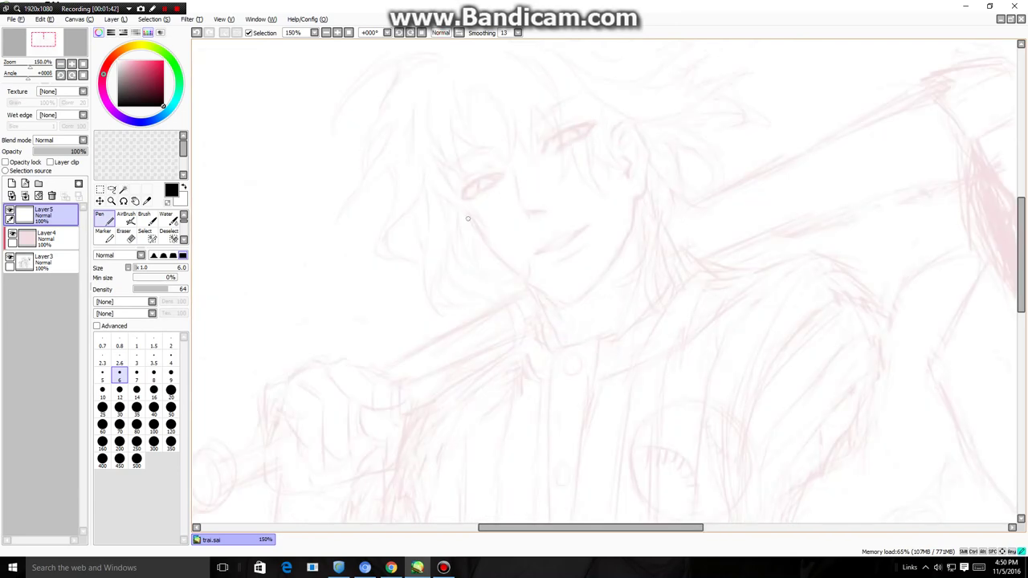
# Step: Ink the full jawline from the left cheek around the chin up to the right side of the face, erasing stray strokes
pyautogui.moveTo(474, 226); pyautogui.dragTo(495, 255)
pyautogui.press('e')
pyautogui.press('n')
pyautogui.moveTo(471, 218)
pyautogui.mouseDown()
pyautogui.moveTo(518, 271)
pyautogui.moveTo(497, 252)
pyautogui.moveTo(527, 279)
pyautogui.mouseUp()
pyautogui.moveTo(528, 282)
pyautogui.mouseDown()
pyautogui.moveTo(590, 294)
pyautogui.moveTo(562, 304)
pyautogui.moveTo(609, 269)
pyautogui.moveTo(632, 211)
pyautogui.moveTo(586, 294)
pyautogui.moveTo(628, 237)
pyautogui.mouseUp()
pyautogui.press('e')
pyautogui.press('n')
pyautogui.press('e')
pyautogui.press('n')
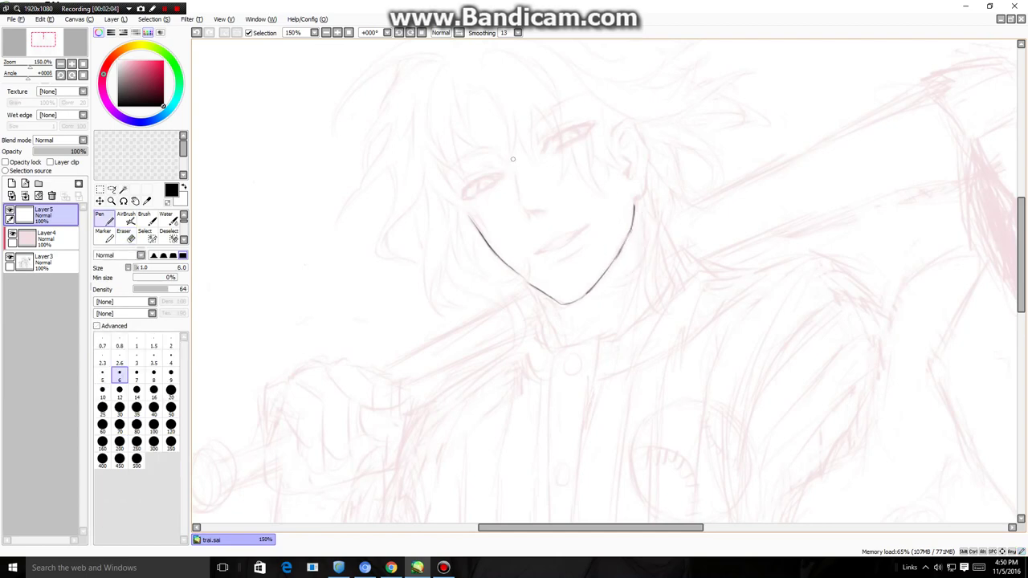
# Step: Ink the left eye's lids, iris and crease, and the eyebrow line above it
pyautogui.moveTo(463, 190)
pyautogui.mouseDown()
pyautogui.moveTo(463, 201)
pyautogui.moveTo(471, 184)
pyautogui.mouseUp()
pyautogui.moveTo(492, 184); pyautogui.dragTo(496, 176)
pyautogui.moveTo(485, 188); pyautogui.dragTo(502, 176)
pyautogui.moveTo(468, 178)
pyautogui.mouseDown()
pyautogui.moveTo(491, 169)
pyautogui.moveTo(459, 163)
pyautogui.moveTo(494, 148)
pyautogui.mouseUp()
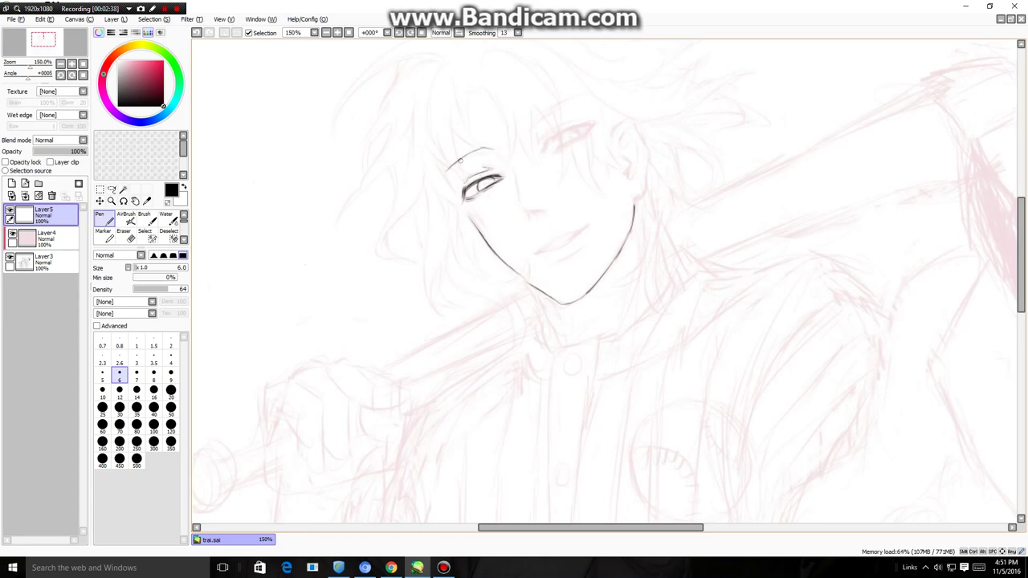
# Step: Refine the left eyebrow line and extend its inner end toward the nose bridge, using the Eraser for corrections
pyautogui.press('e')
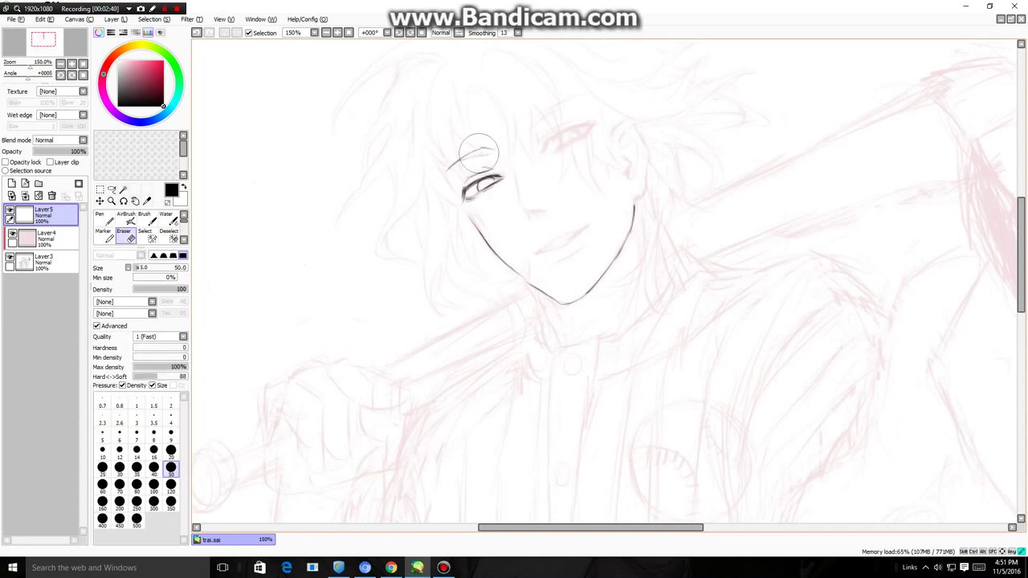
pyautogui.press('n')
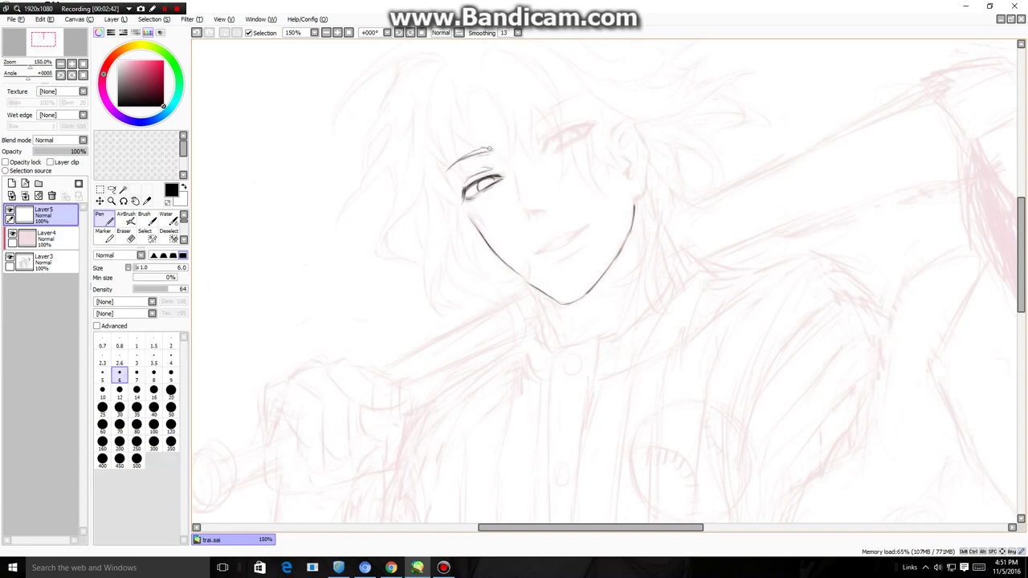
pyautogui.press('e')
pyautogui.press('n')
pyautogui.press('e')
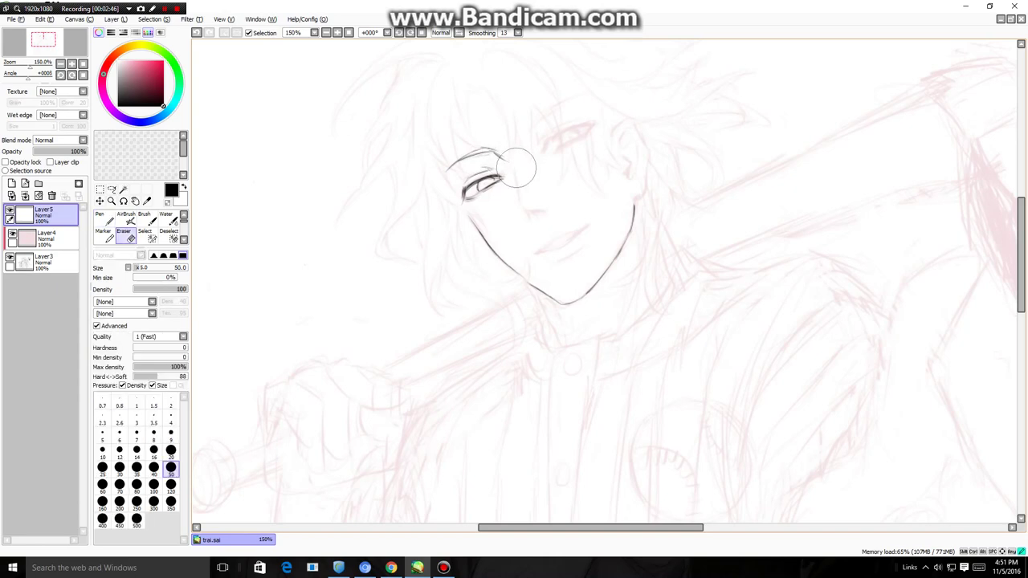
# Step: Ink the nose from the left brow down the bridge to the underside of the tip, erasing and redrawing uneven strokes
pyautogui.press('n')
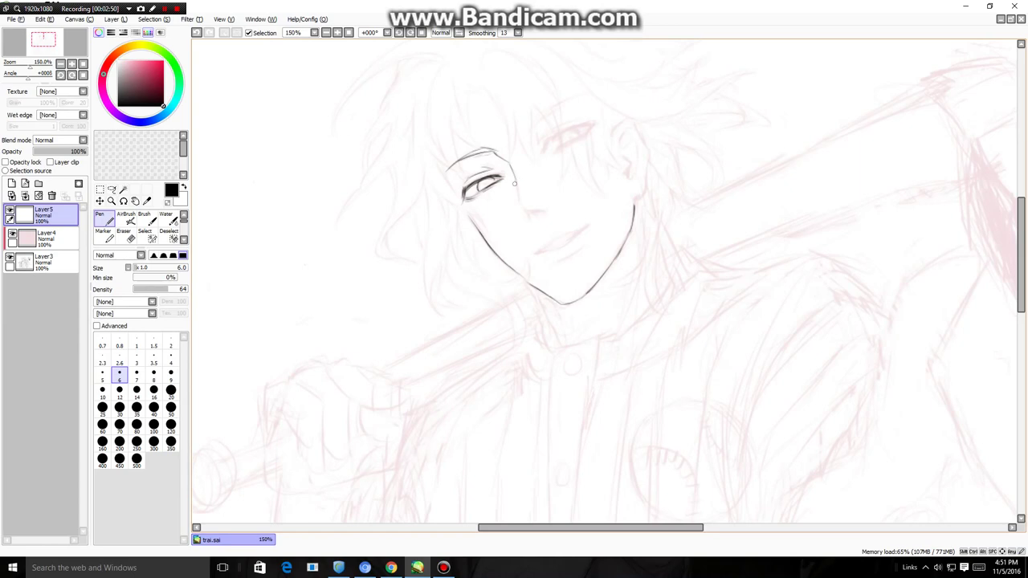
pyautogui.press('e')
pyautogui.press('n')
pyautogui.moveTo(515, 174)
pyautogui.mouseDown()
pyautogui.moveTo(529, 209)
pyautogui.moveTo(523, 197)
pyautogui.mouseUp()
pyautogui.press('e')
pyautogui.press('n')
pyautogui.press('e')
pyautogui.press('n')
pyautogui.press('e')
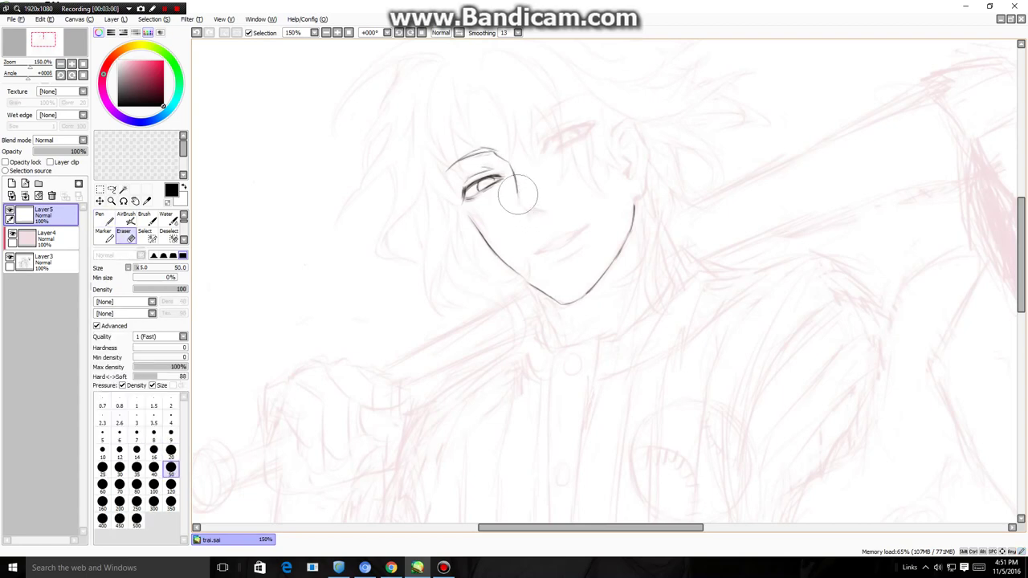
pyautogui.press('n')
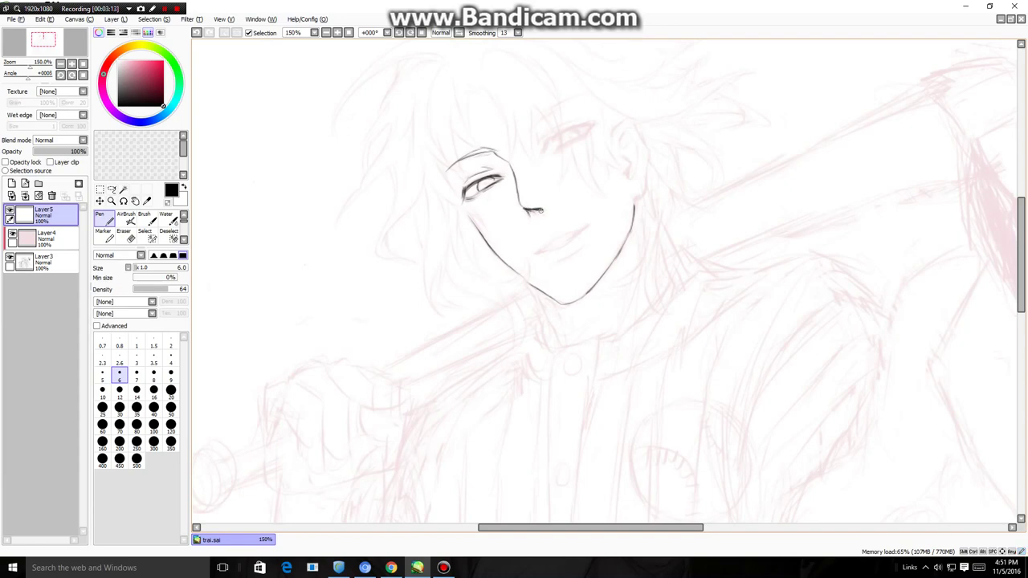
# Step: Ink the right eyebrow line and the right eye's thick upper lash line
pyautogui.moveTo(529, 130)
pyautogui.mouseDown()
pyautogui.moveTo(536, 112)
pyautogui.moveTo(570, 100)
pyautogui.moveTo(562, 103)
pyautogui.mouseUp()
pyautogui.moveTo(547, 140)
pyautogui.mouseDown()
pyautogui.moveTo(539, 153)
pyautogui.moveTo(562, 130)
pyautogui.mouseUp()
pyautogui.moveTo(557, 133); pyautogui.dragTo(576, 130)
pyautogui.press('e')
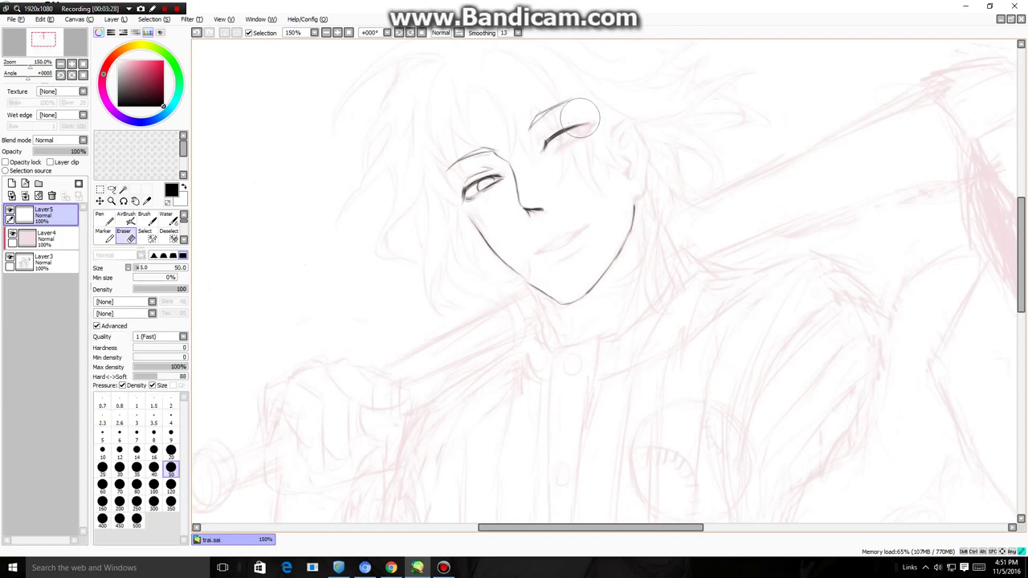
pyautogui.press('n')
pyautogui.moveTo(584, 124); pyautogui.dragTo(564, 126)
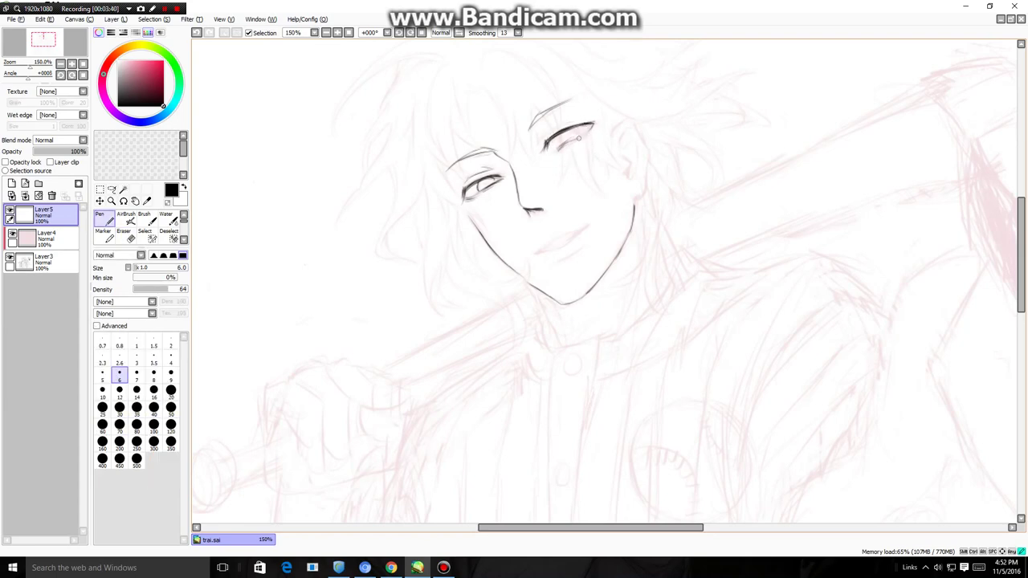
# Step: Ink the right eye's iris and lower lid under the upper lash line, cleaning up strokes with the Eraser
pyautogui.press('e')
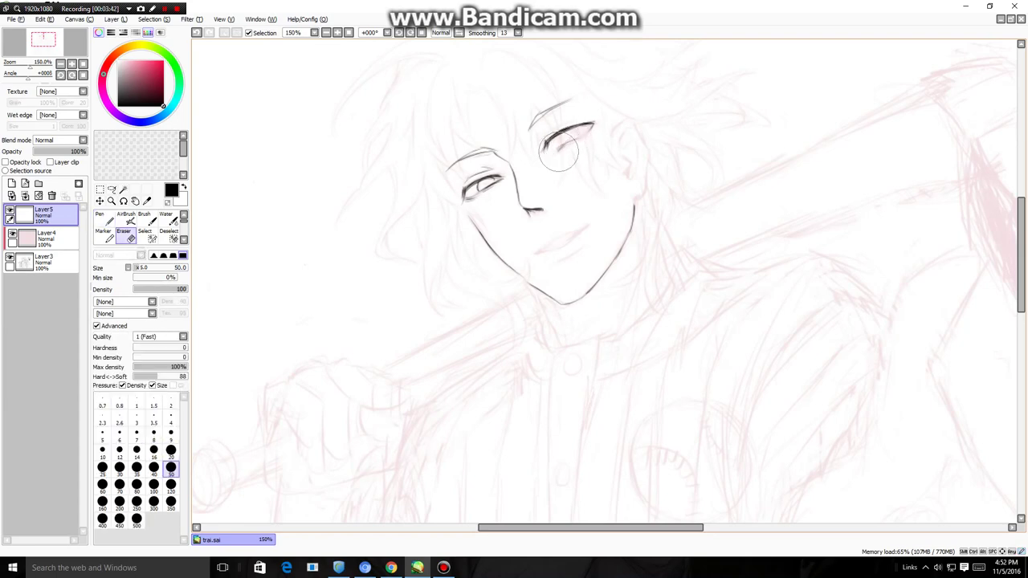
pyautogui.press('n')
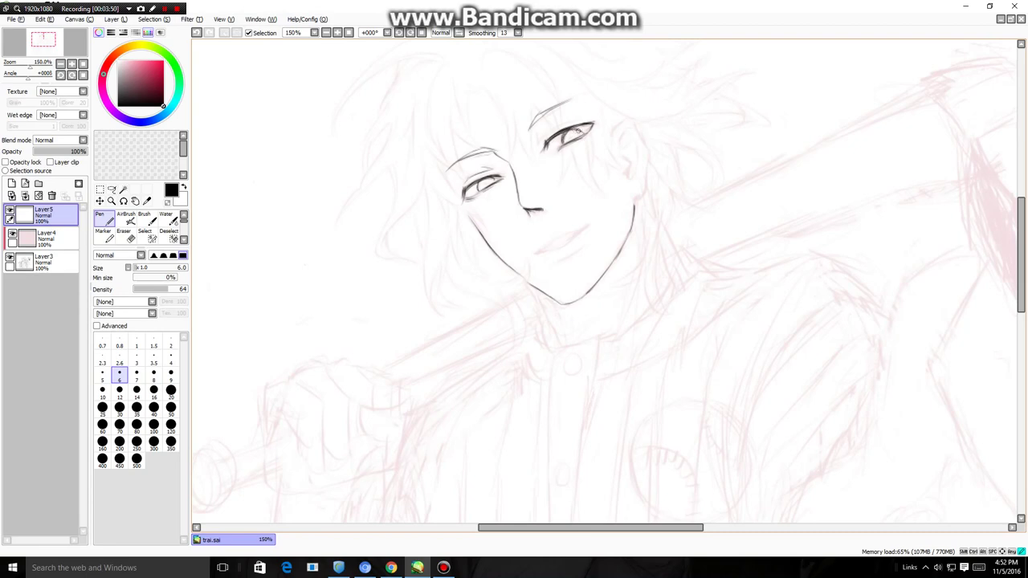
pyautogui.press('e')
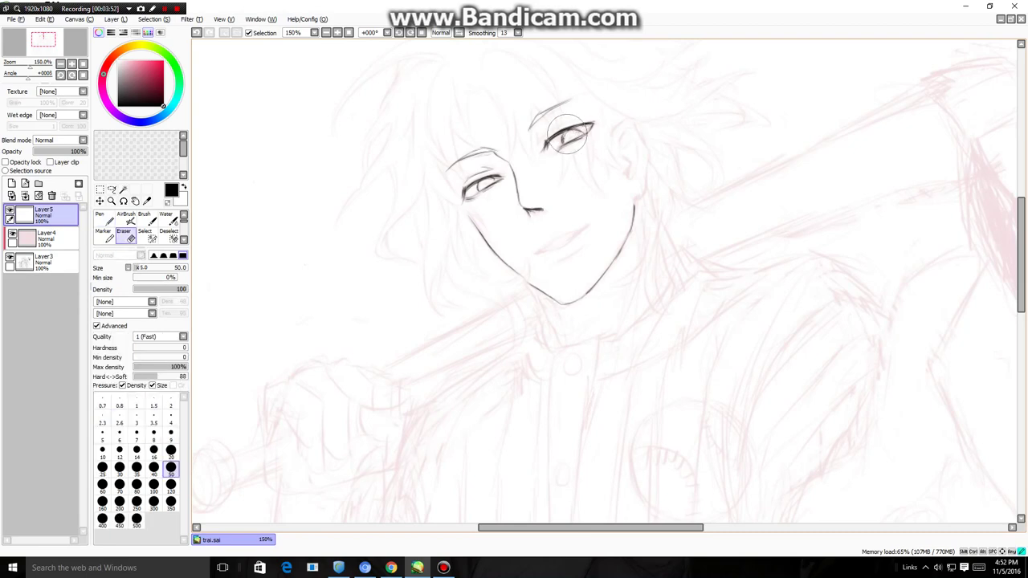
pyautogui.press('n')
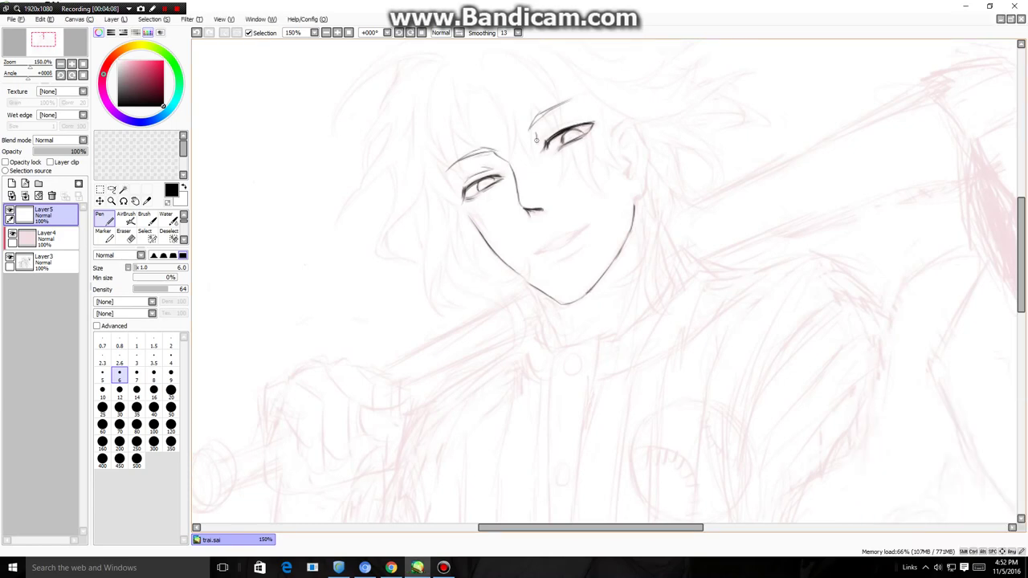
# Step: Ink the eyelid crease above the right eye and the short stroke at the brow's inner end, checking the face in mirrored view
pyautogui.moveTo(536, 134); pyautogui.dragTo(537, 146)
pyautogui.moveTo(543, 138)
pyautogui.mouseDown()
pyautogui.moveTo(582, 118)
pyautogui.moveTo(545, 120)
pyautogui.moveTo(585, 108)
pyautogui.moveTo(546, 132)
pyautogui.mouseUp()
pyautogui.press('e')
pyautogui.press('n')
pyautogui.press('e')
pyautogui.press('n')
pyautogui.press('h')
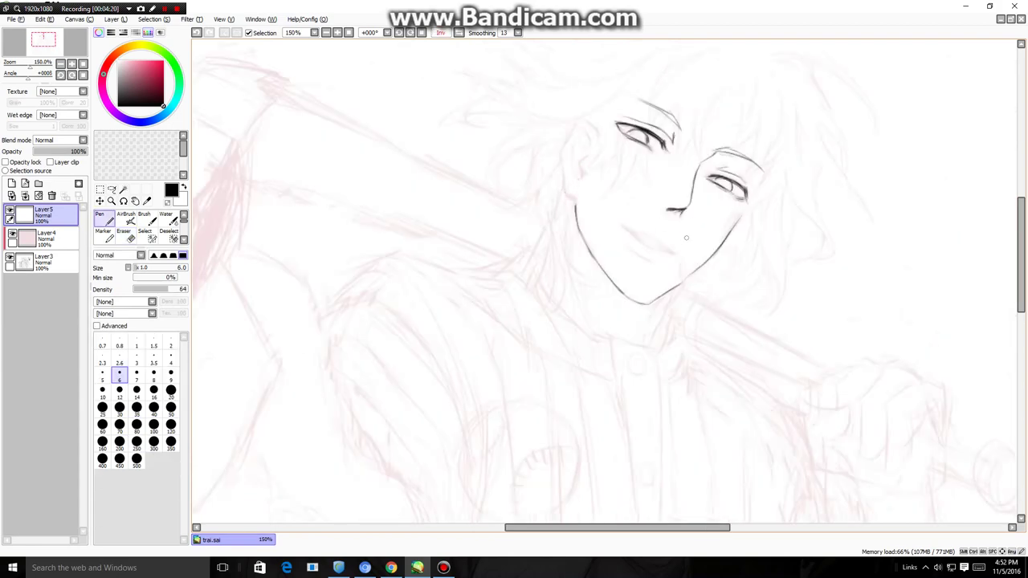
pyautogui.press('h')
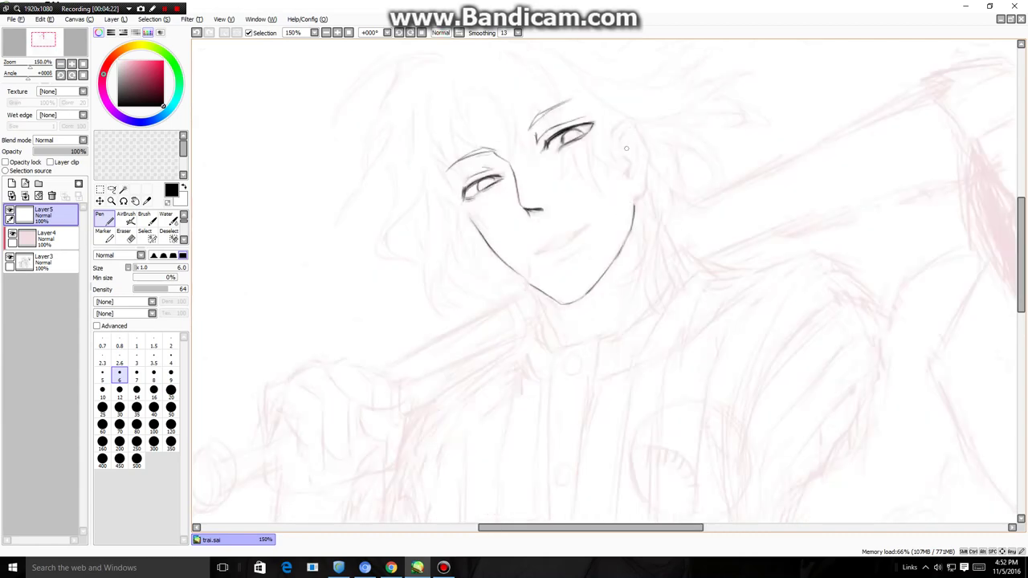
# Step: Ink the slightly open smiling mouth and the short line below the lower lip, and check the face mirrored and zoomed out
pyautogui.moveTo(536, 254); pyautogui.dragTo(584, 229)
pyautogui.moveTo(535, 253); pyautogui.dragTo(542, 253)
pyautogui.moveTo(537, 253); pyautogui.dragTo(545, 252)
pyautogui.moveTo(542, 253); pyautogui.dragTo(585, 227)
pyautogui.moveTo(560, 261)
pyautogui.mouseDown()
pyautogui.moveTo(579, 249)
pyautogui.moveTo(538, 251)
pyautogui.moveTo(585, 227)
pyautogui.mouseUp()
pyautogui.press('h')
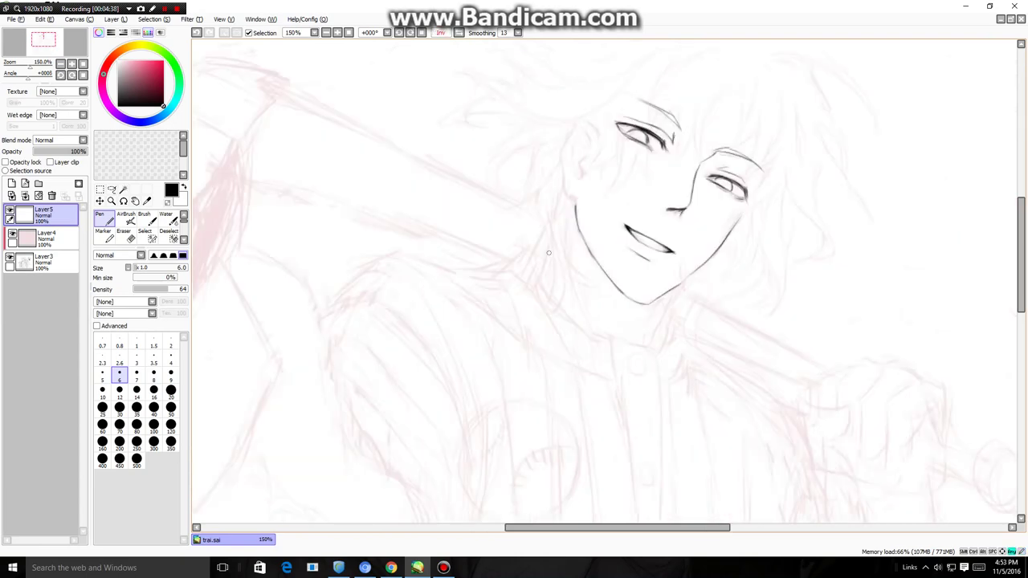
pyautogui.scroll(-1, 604, 271)
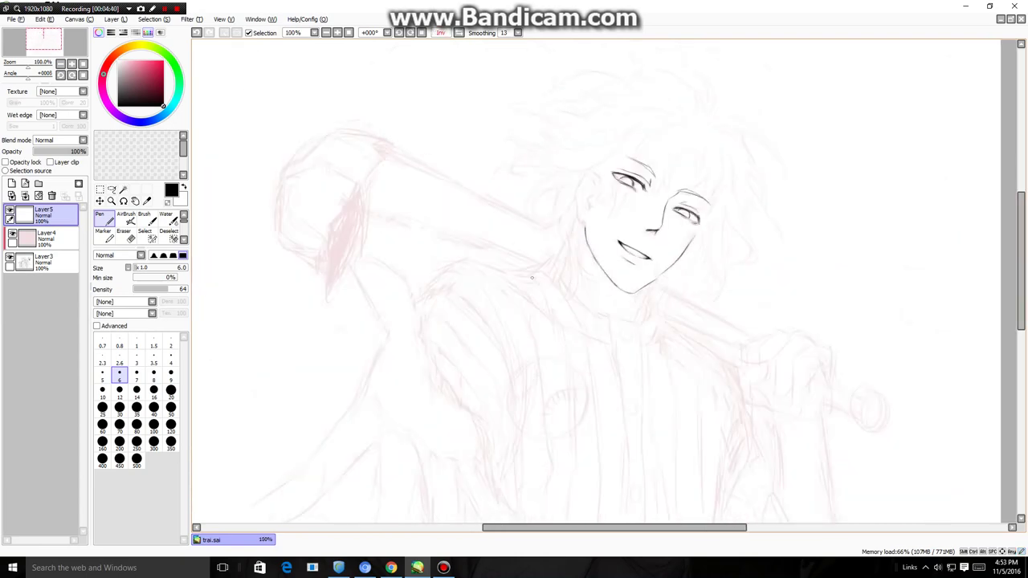
pyautogui.scroll(-1, 532, 278)
pyautogui.scroll(1, 500, 280)
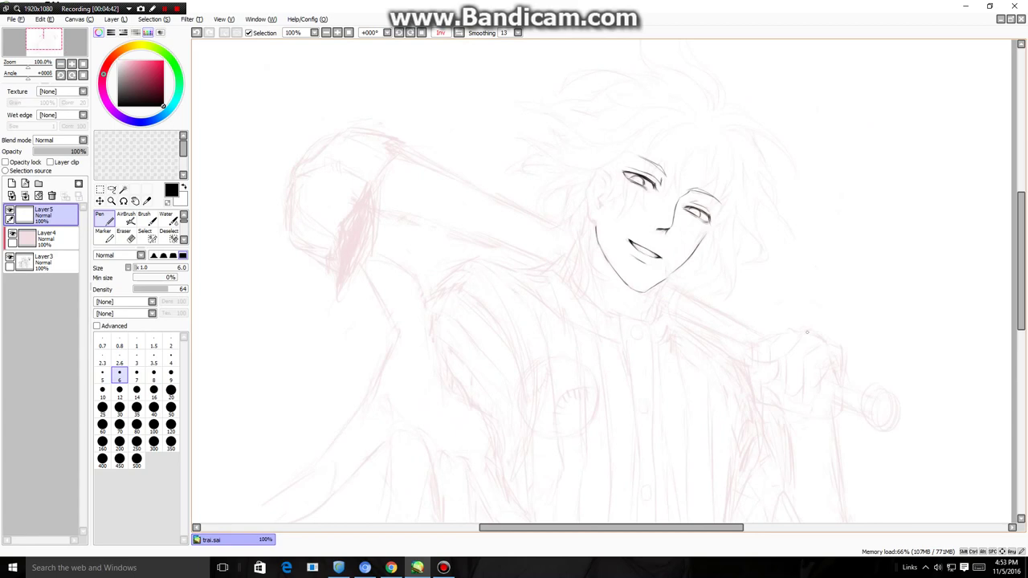
pyautogui.scroll(2, 803, 327)
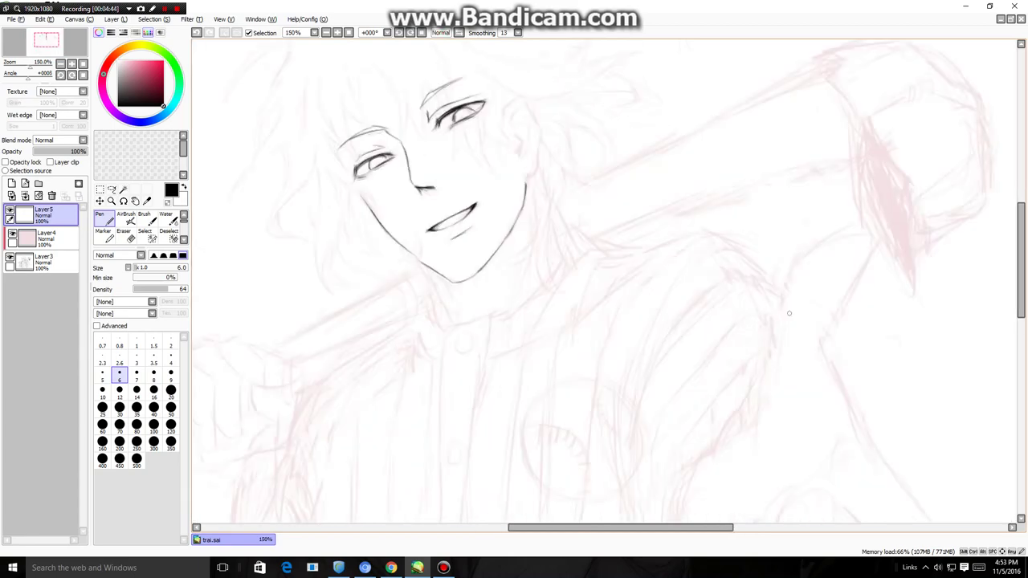
# Step: Create a new layer above Layer5 for the hair and erase the trial forehead strand from Layer5
pyautogui.moveTo(1022, 261); pyautogui.dragTo(1021, 225)
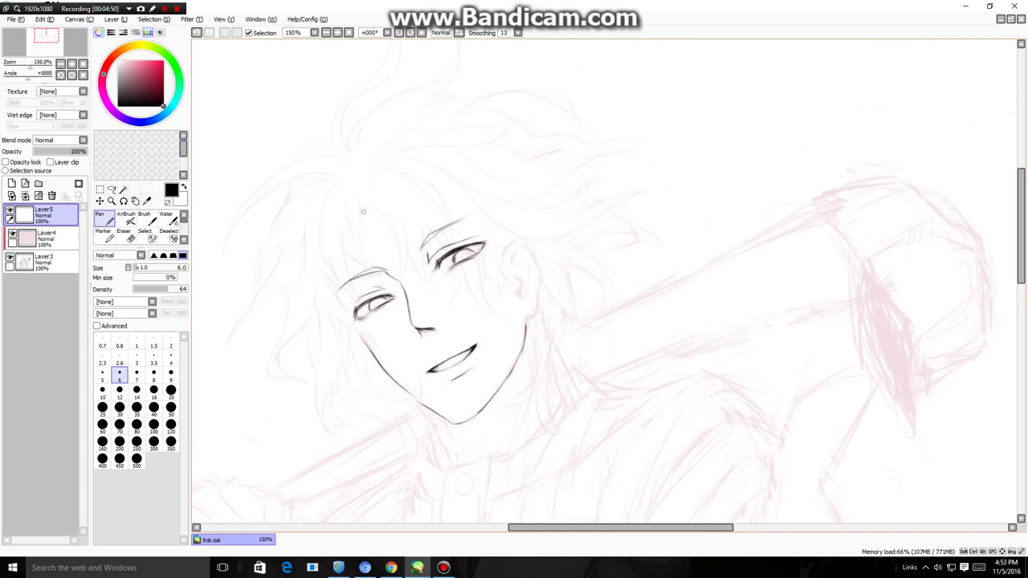
pyautogui.moveTo(358, 196); pyautogui.dragTo(367, 255)
pyautogui.click(11, 184)
pyautogui.press('e')
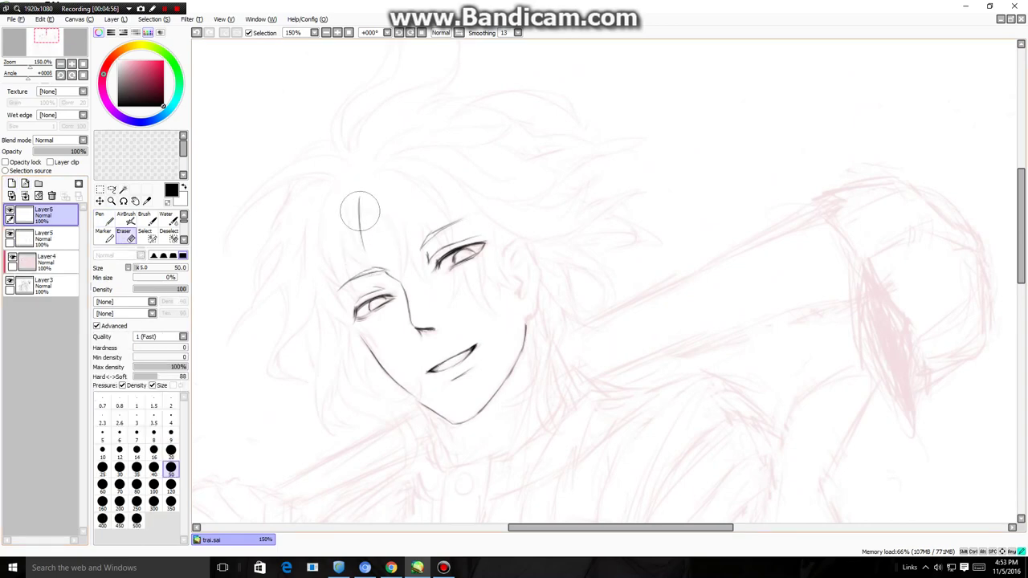
pyautogui.click(44, 238)
pyautogui.moveTo(368, 184)
pyautogui.mouseDown()
pyautogui.moveTo(359, 216)
pyautogui.moveTo(360, 201)
pyautogui.moveTo(362, 239)
pyautogui.mouseUp()
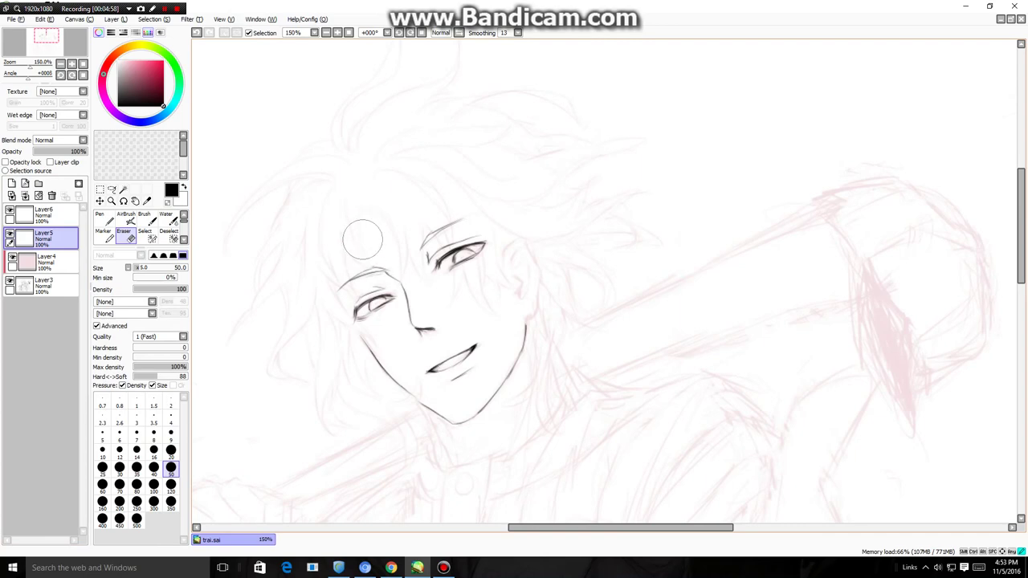
pyautogui.click(45, 213)
pyautogui.press('n')
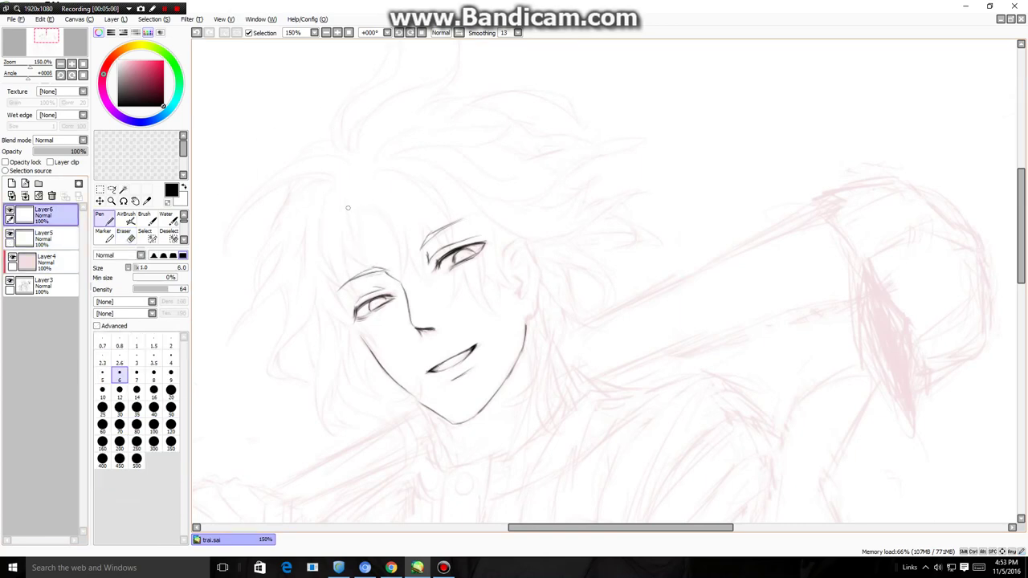
# Step: Ink the left bangs on Layer6, from the forehead down across the left brow and eye to the cheek
pyautogui.moveTo(359, 218); pyautogui.dragTo(367, 263)
pyautogui.moveTo(347, 203)
pyautogui.mouseDown()
pyautogui.moveTo(381, 266)
pyautogui.moveTo(352, 255)
pyautogui.moveTo(376, 267)
pyautogui.mouseUp()
pyautogui.moveTo(343, 232); pyautogui.dragTo(364, 297)
pyautogui.moveTo(329, 191)
pyautogui.mouseDown()
pyautogui.moveTo(322, 241)
pyautogui.moveTo(331, 268)
pyautogui.mouseUp()
pyautogui.press('e')
pyautogui.press('n')
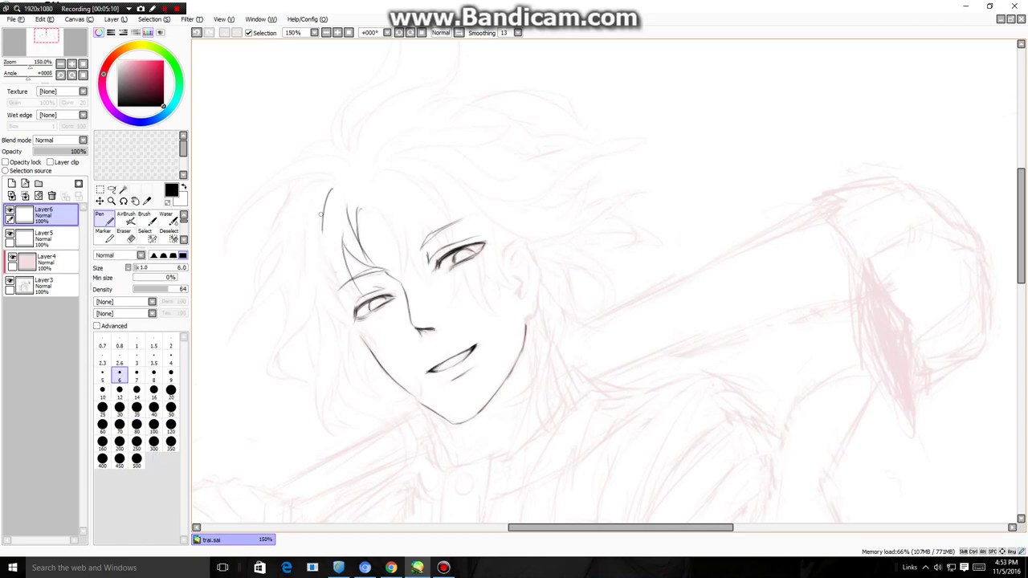
pyautogui.moveTo(322, 214); pyautogui.dragTo(332, 271)
pyautogui.moveTo(324, 236)
pyautogui.mouseDown()
pyautogui.moveTo(335, 272)
pyautogui.moveTo(378, 309)
pyautogui.mouseUp()
pyautogui.moveTo(326, 275)
pyautogui.mouseDown()
pyautogui.moveTo(358, 320)
pyautogui.moveTo(328, 313)
pyautogui.moveTo(376, 349)
pyautogui.mouseUp()
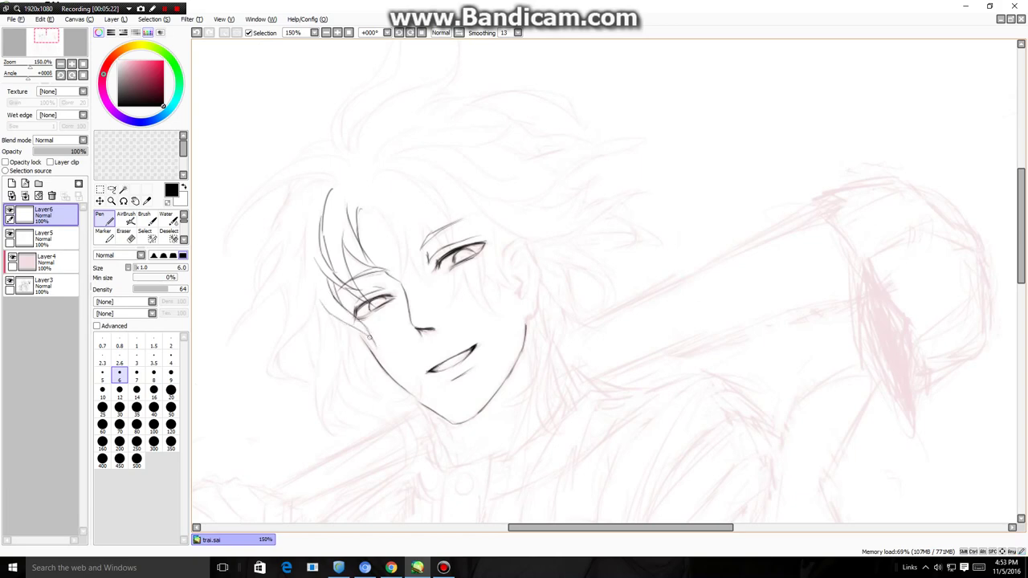
# Step: Ink the central bang's notched top and the strand curving down to the nose bridge, correcting it with the Eraser
pyautogui.moveTo(360, 209)
pyautogui.mouseDown()
pyautogui.moveTo(370, 213)
pyautogui.moveTo(372, 200)
pyautogui.moveTo(398, 232)
pyautogui.mouseUp()
pyautogui.press('e')
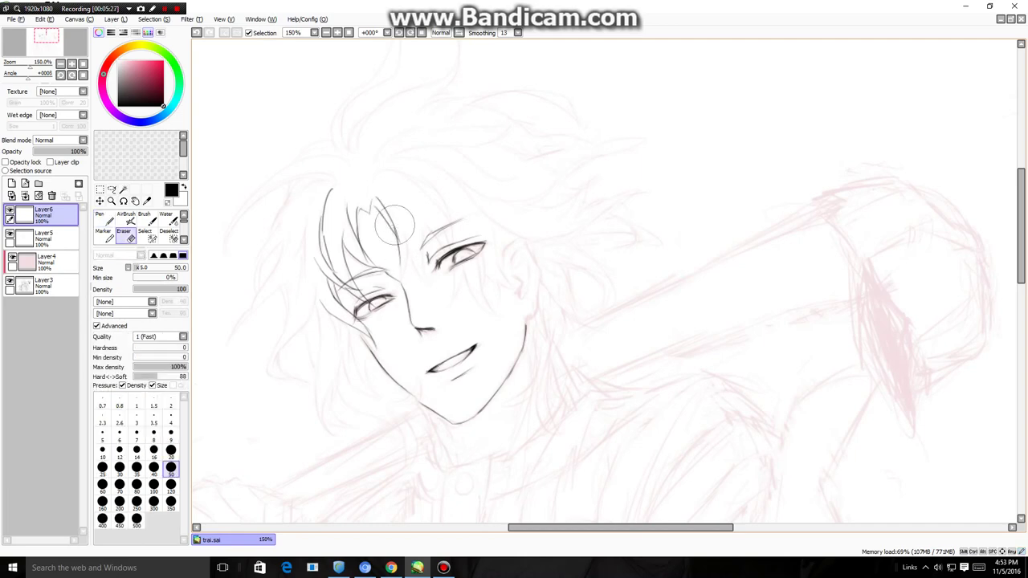
pyautogui.press('n')
pyautogui.moveTo(388, 222)
pyautogui.mouseDown()
pyautogui.moveTo(400, 248)
pyautogui.moveTo(381, 210)
pyautogui.moveTo(402, 256)
pyautogui.mouseUp()
pyautogui.press('e')
pyautogui.press('n')
pyautogui.press('e')
pyautogui.press('n')
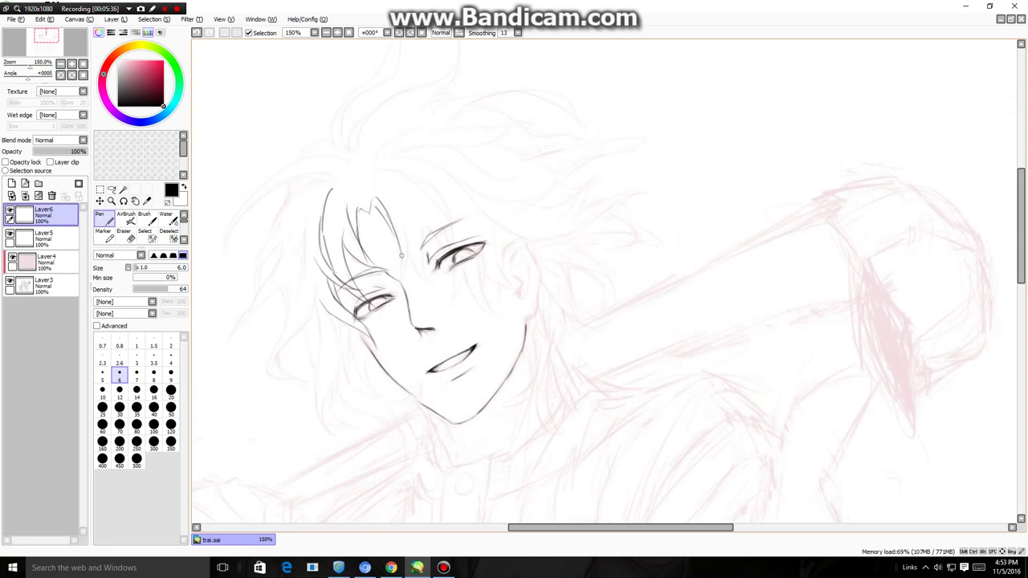
pyautogui.press('e')
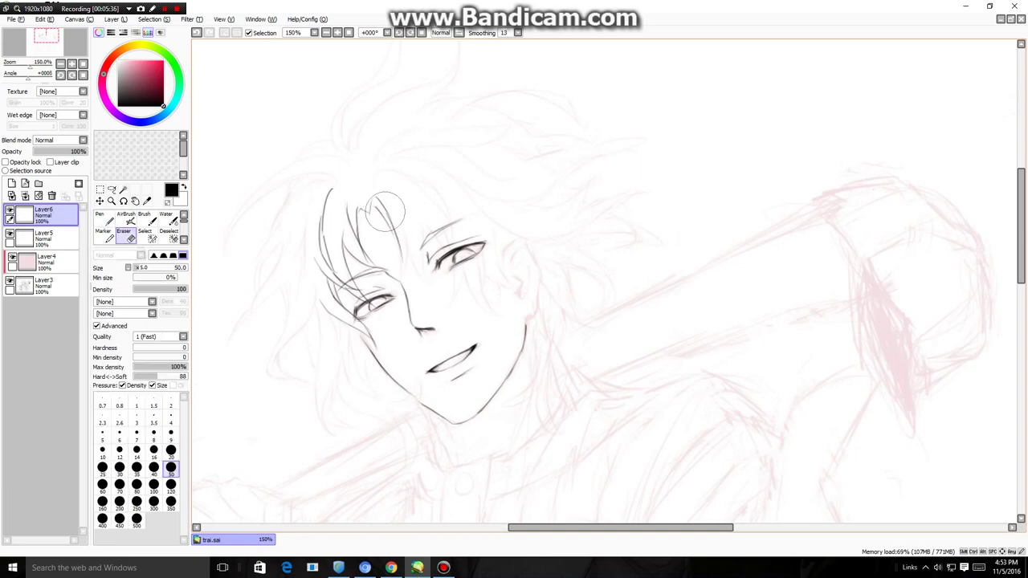
pyautogui.press('n')
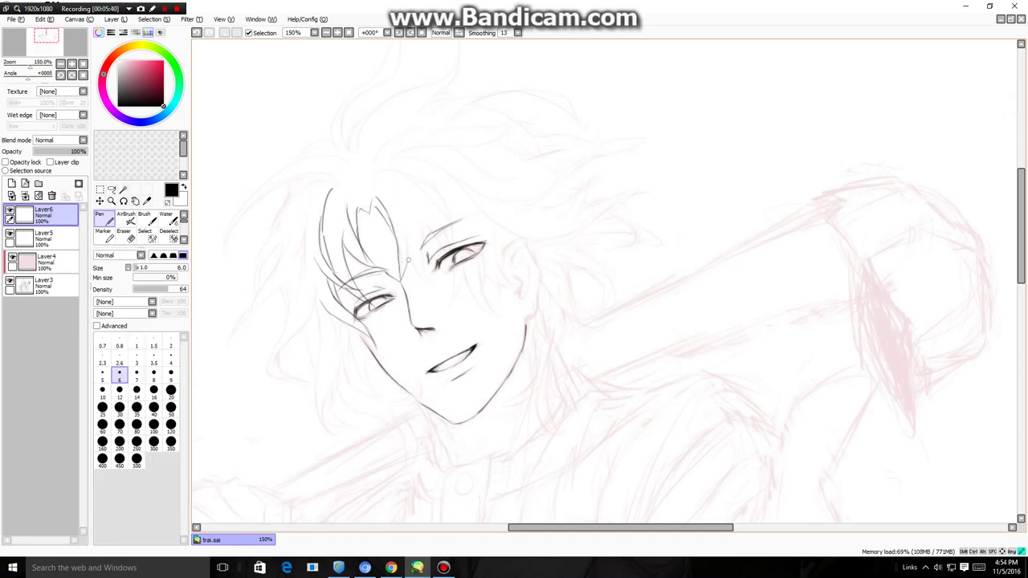
pyautogui.press('e')
pyautogui.moveTo(395, 250)
pyautogui.mouseDown()
pyautogui.moveTo(396, 261)
pyautogui.moveTo(397, 238)
pyautogui.moveTo(400, 287)
pyautogui.mouseUp()
pyautogui.press('n')
# Step: Ink the bangs falling across the right brow and eye, and check the line art with the sketch layers hidden
pyautogui.moveTo(424, 230); pyautogui.dragTo(427, 264)
pyautogui.moveTo(425, 227); pyautogui.dragTo(442, 254)
pyautogui.moveTo(441, 245); pyautogui.dragTo(453, 265)
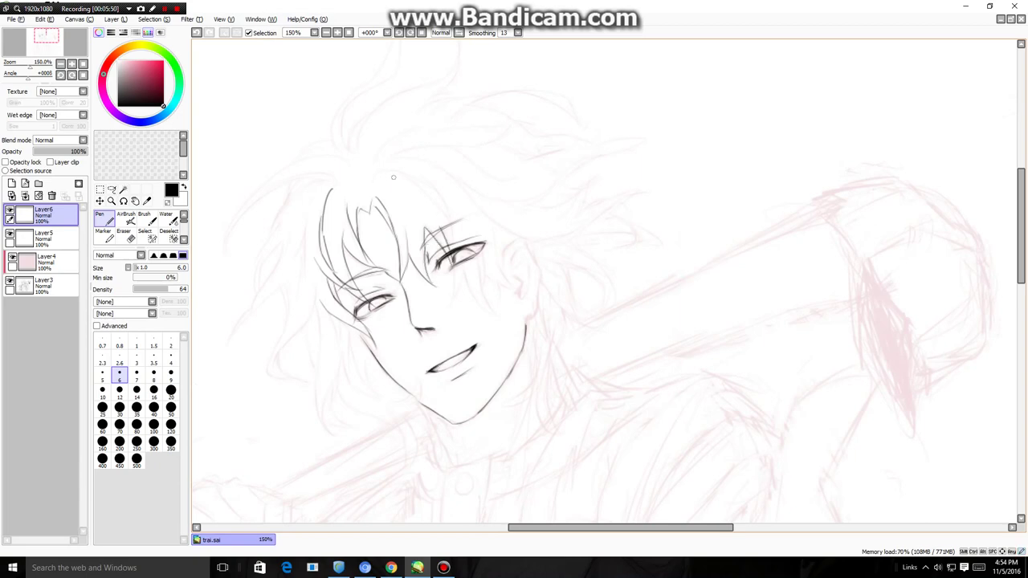
pyautogui.moveTo(373, 183)
pyautogui.mouseDown()
pyautogui.moveTo(379, 167)
pyautogui.moveTo(438, 210)
pyautogui.moveTo(434, 193)
pyautogui.moveTo(455, 243)
pyautogui.mouseUp()
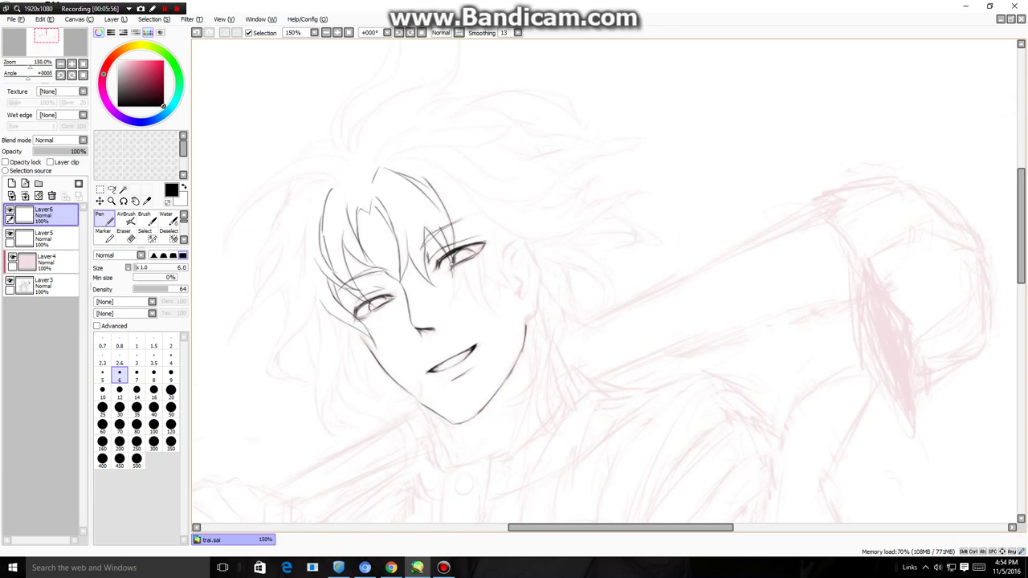
pyautogui.moveTo(453, 260); pyautogui.dragTo(455, 302)
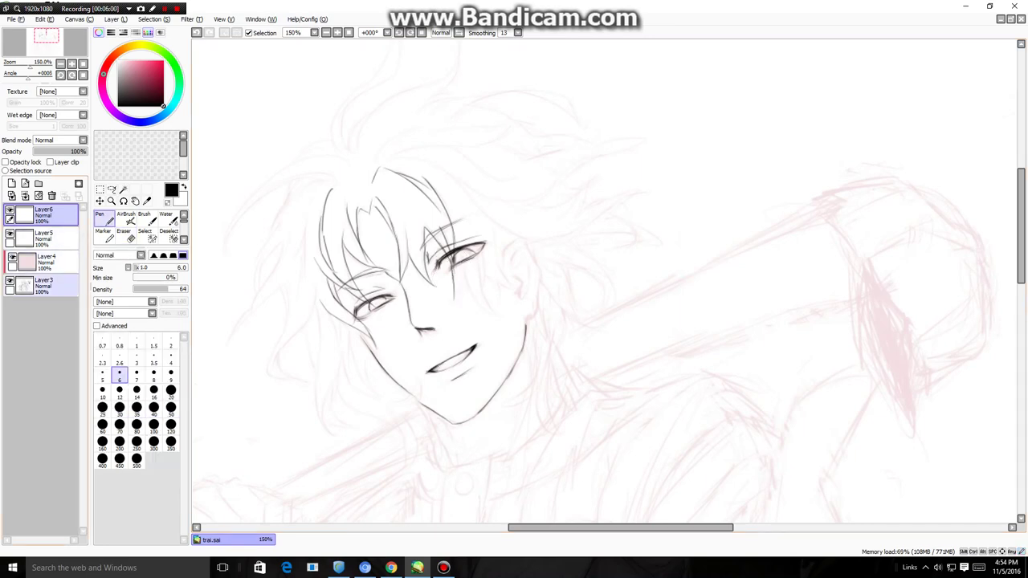
pyautogui.click(9, 281)
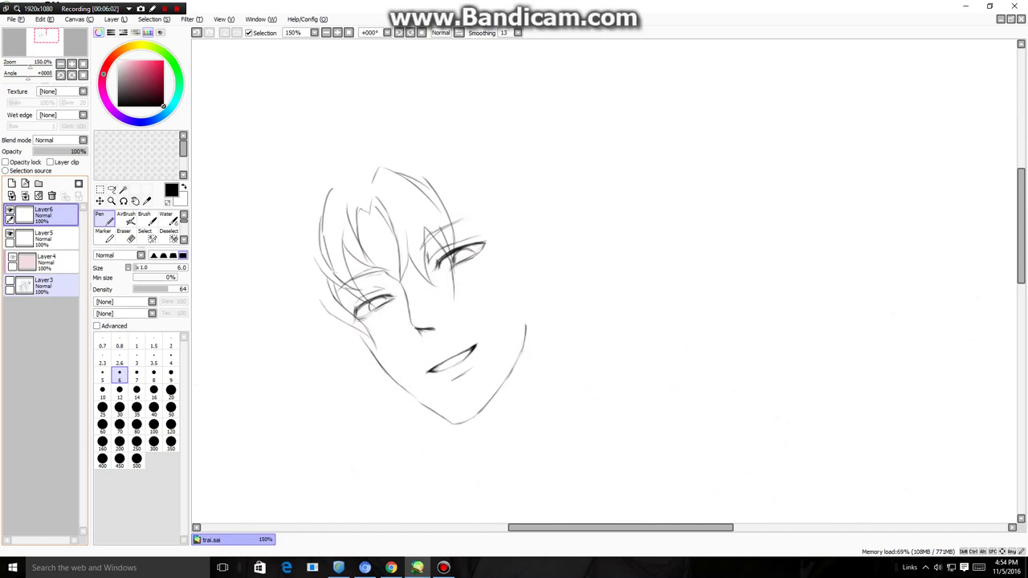
pyautogui.moveTo(10, 280); pyautogui.dragTo(11, 257)
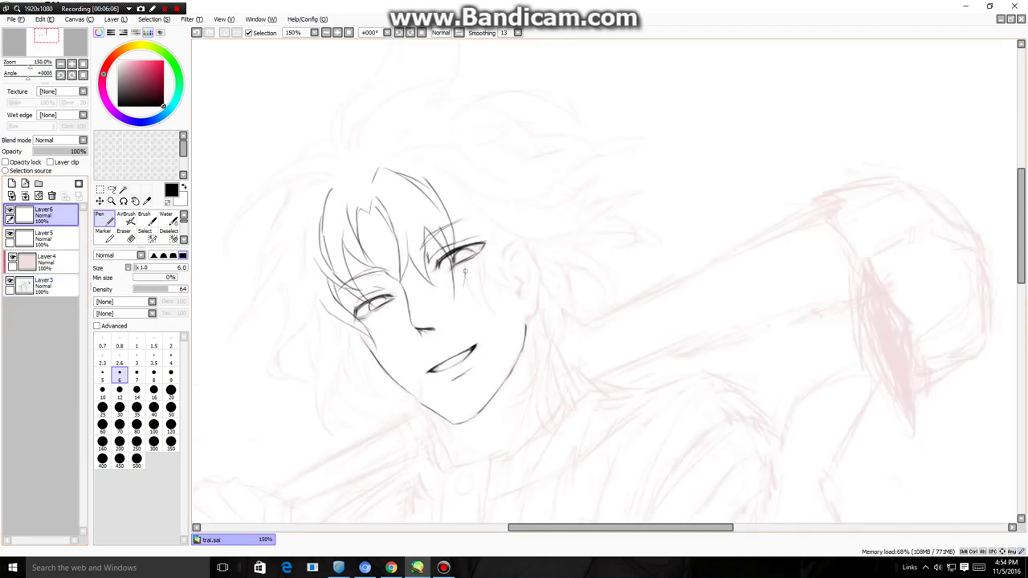
# Step: Ink the pointed hair strands below and beside the right eye toward the ear, erasing and redrawing uneven strokes
pyautogui.moveTo(464, 265); pyautogui.dragTo(488, 316)
pyautogui.press('e')
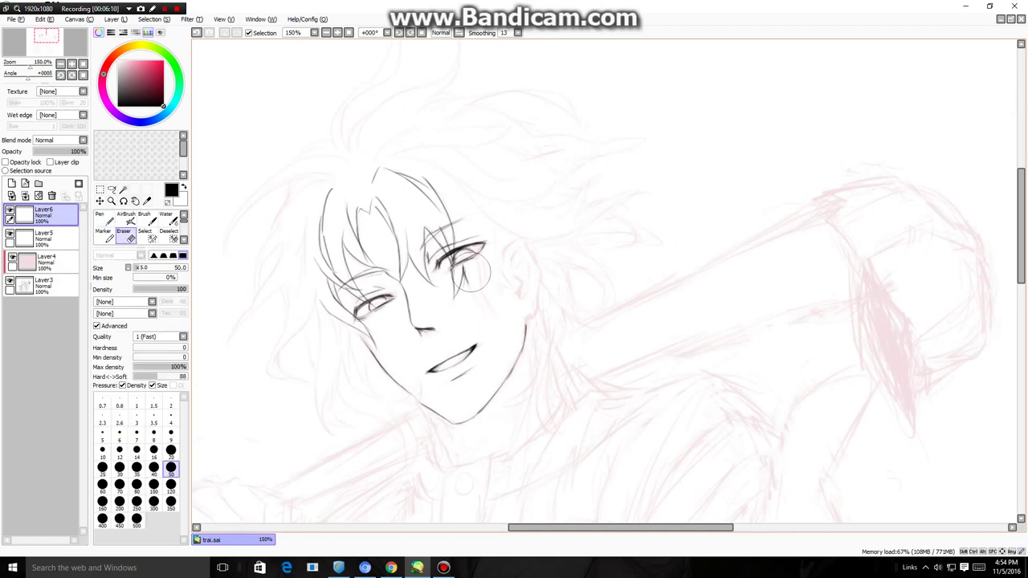
pyautogui.moveTo(472, 268); pyautogui.dragTo(481, 304)
pyautogui.press('n')
pyautogui.moveTo(464, 270); pyautogui.dragTo(499, 314)
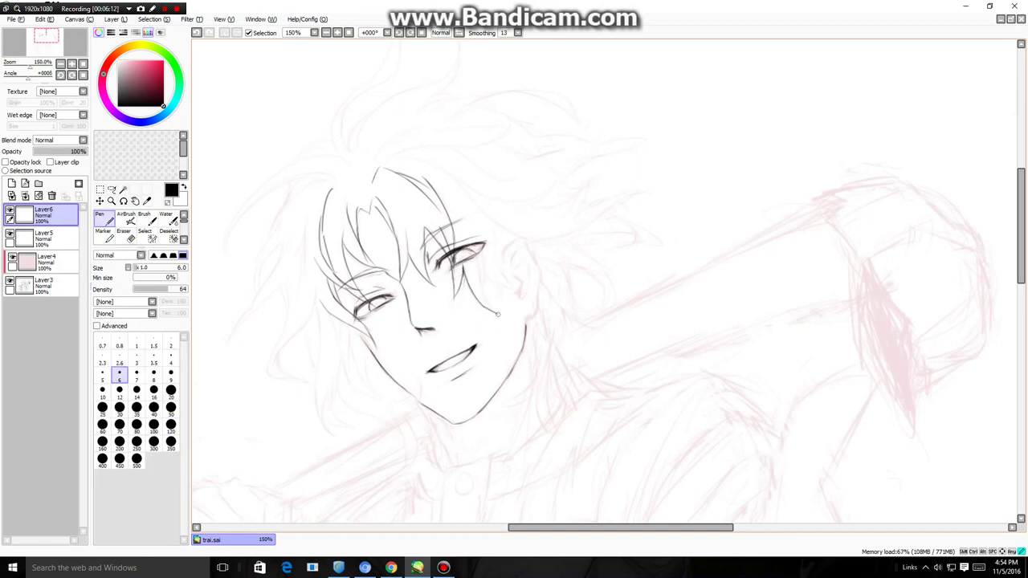
pyautogui.moveTo(479, 256)
pyautogui.mouseDown()
pyautogui.moveTo(482, 294)
pyautogui.moveTo(498, 313)
pyautogui.mouseUp()
pyautogui.press('e')
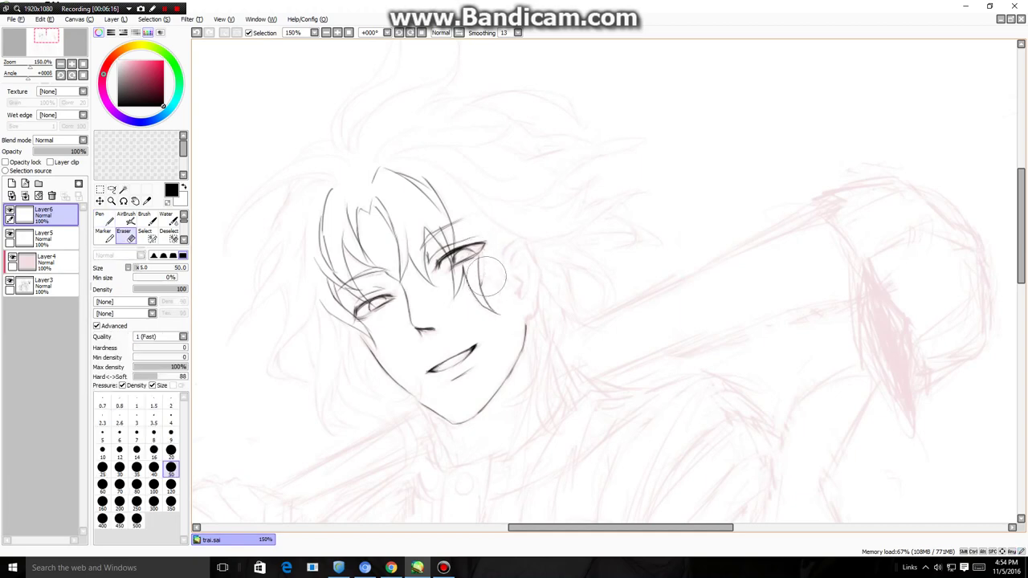
pyautogui.press('n')
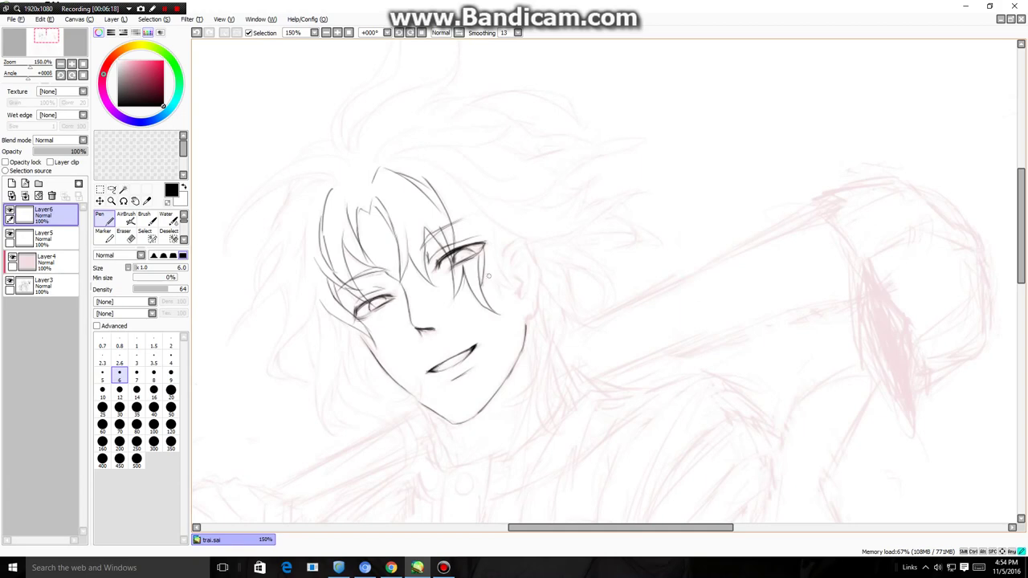
pyautogui.moveTo(484, 274); pyautogui.dragTo(501, 297)
pyautogui.moveTo(493, 233)
pyautogui.mouseDown()
pyautogui.moveTo(507, 276)
pyautogui.moveTo(498, 262)
pyautogui.moveTo(524, 288)
pyautogui.mouseUp()
# Step: Ink the ear's outline and inner folds, and erase the heavy upper and outer contour
pyautogui.moveTo(502, 241)
pyautogui.mouseDown()
pyautogui.moveTo(522, 240)
pyautogui.moveTo(537, 262)
pyautogui.moveTo(539, 313)
pyautogui.mouseUp()
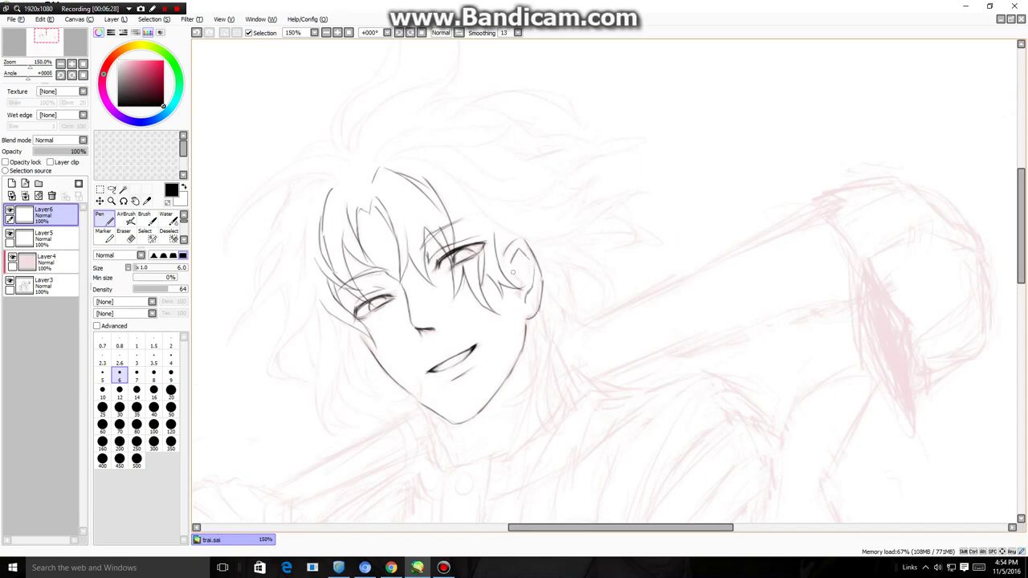
pyautogui.moveTo(515, 260); pyautogui.dragTo(524, 300)
pyautogui.moveTo(528, 260)
pyautogui.mouseDown()
pyautogui.moveTo(534, 274)
pyautogui.moveTo(522, 240)
pyautogui.moveTo(543, 294)
pyautogui.mouseUp()
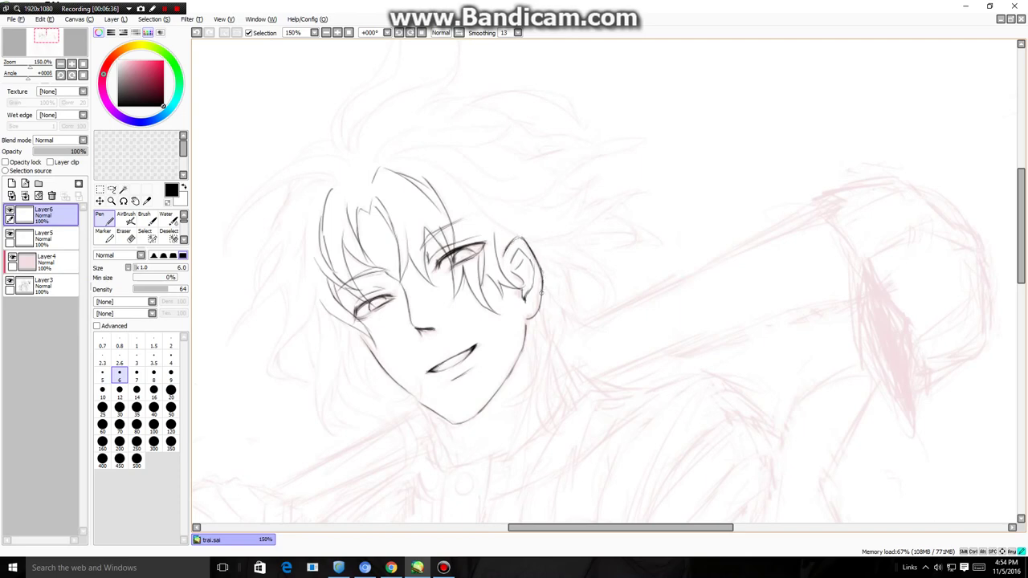
pyautogui.press('e')
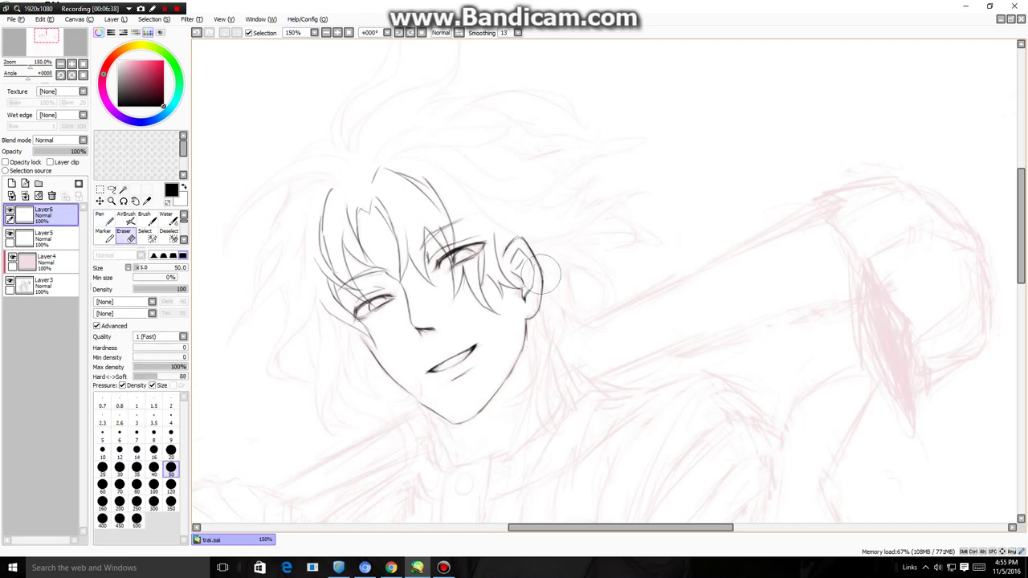
pyautogui.moveTo(539, 254); pyautogui.dragTo(541, 288)
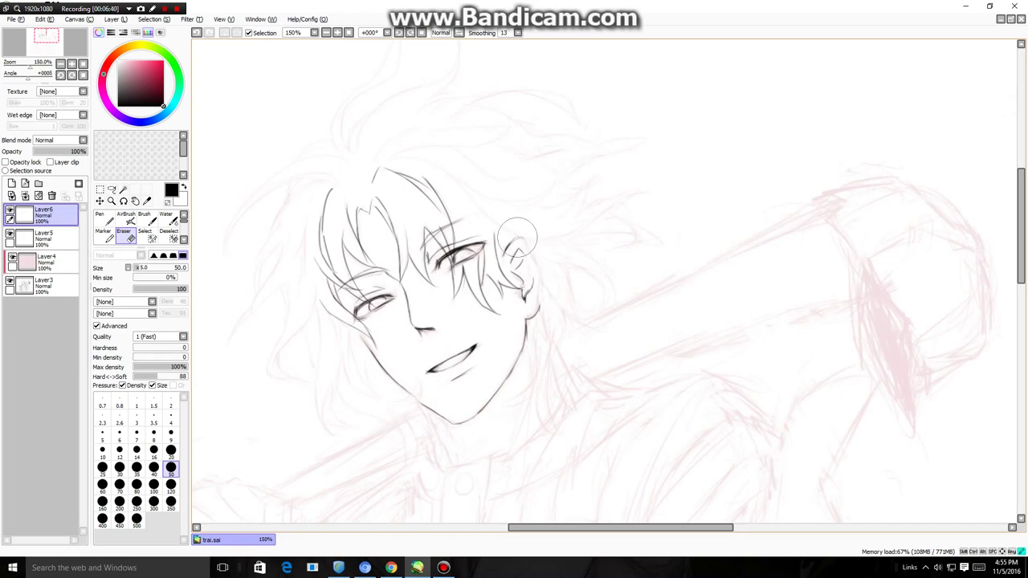
# Step: Redraw the hair strand crossing the front of the ear, alternating Pen strokes and Eraser corrections
pyautogui.press('n')
pyautogui.moveTo(504, 236); pyautogui.dragTo(503, 273)
pyautogui.press('e')
pyautogui.press('n')
pyautogui.press('e')
pyautogui.press('n')
pyautogui.moveTo(500, 259)
pyautogui.mouseDown()
pyautogui.moveTo(511, 283)
pyautogui.moveTo(514, 272)
pyautogui.mouseUp()
pyautogui.press('e')
pyautogui.press('n')
pyautogui.moveTo(498, 243)
pyautogui.mouseDown()
pyautogui.moveTo(503, 272)
pyautogui.moveTo(525, 290)
pyautogui.moveTo(497, 259)
pyautogui.moveTo(501, 267)
pyautogui.mouseUp()
pyautogui.press('e')
pyautogui.press('n')
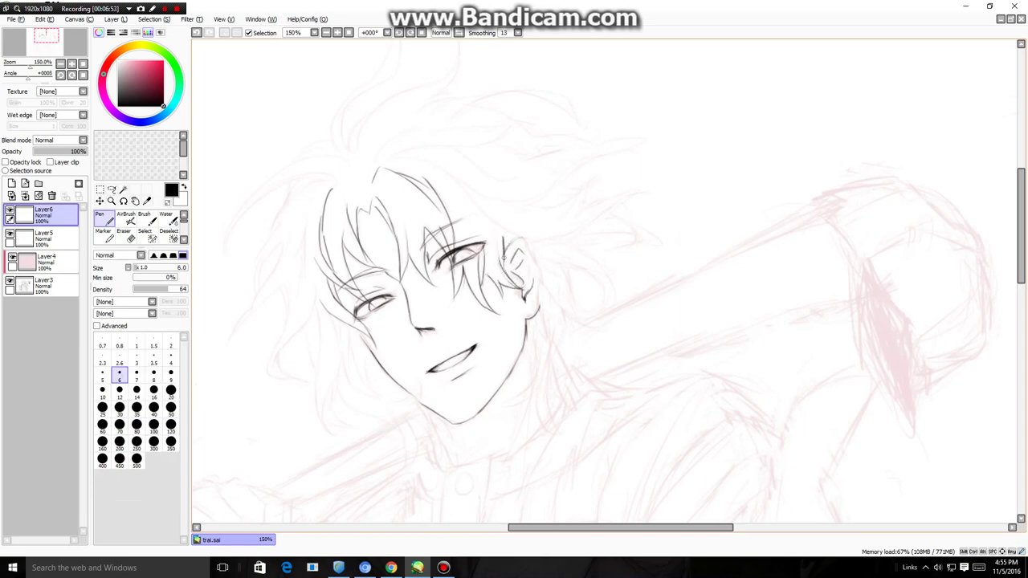
# Step: Redraw the ear's upper and outer contour down to the lobe, erasing uneven parts of the line
pyautogui.moveTo(504, 263); pyautogui.dragTo(507, 241)
pyautogui.moveTo(542, 275); pyautogui.dragTo(539, 287)
pyautogui.press('e')
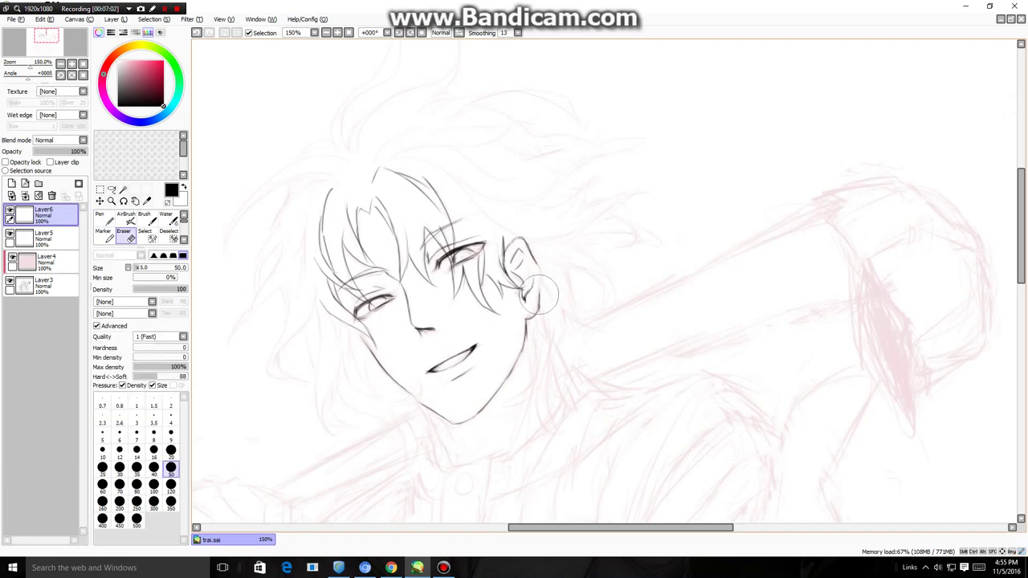
pyautogui.press('n')
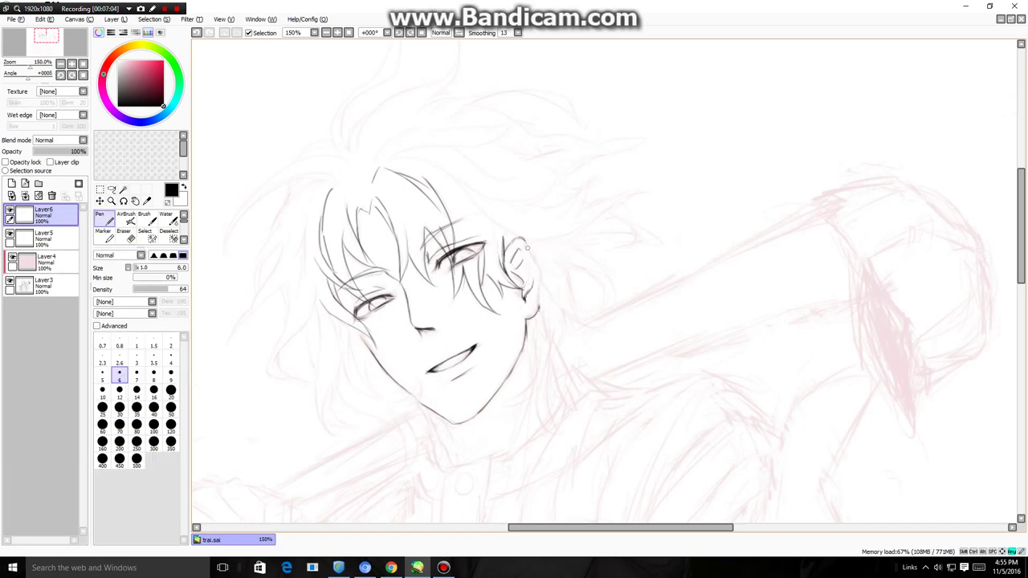
pyautogui.moveTo(541, 267); pyautogui.dragTo(538, 312)
pyautogui.press('e')
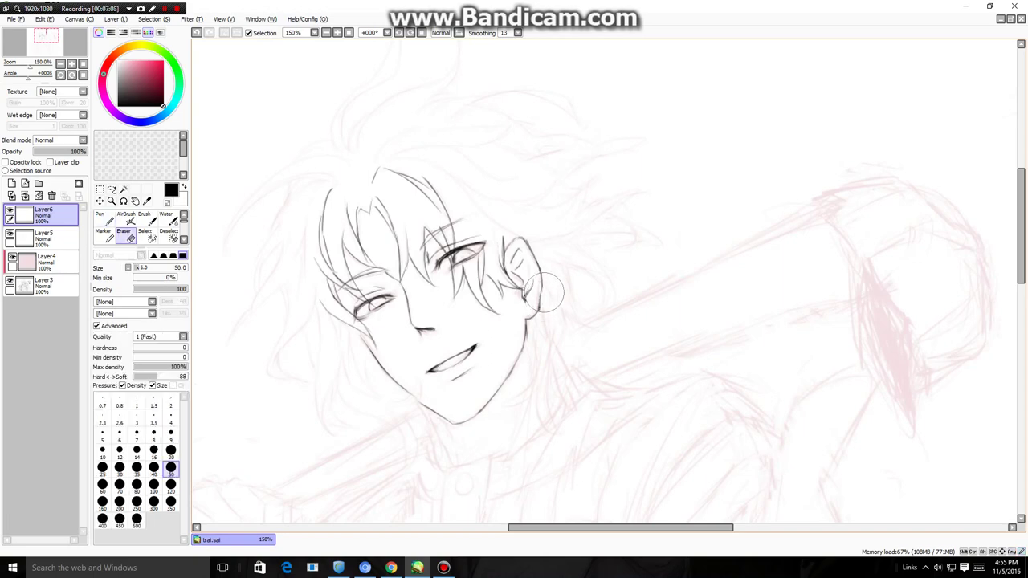
pyautogui.press('n')
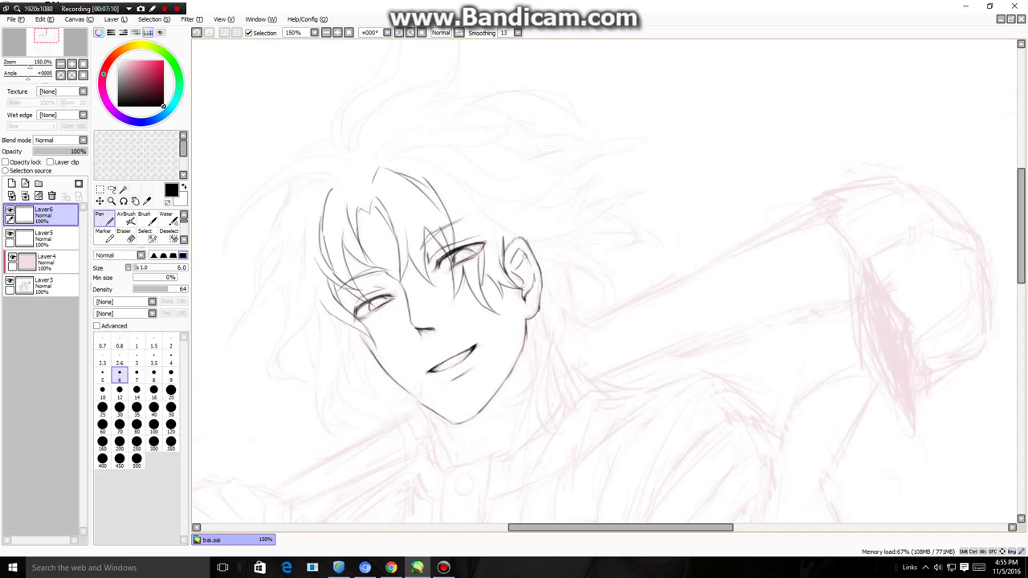
# Step: Ink the ear's inner fold lines above the lobe and erase their rough parts
pyautogui.press('e')
pyautogui.press('n')
pyautogui.press('e')
pyautogui.press('n')
pyautogui.press('e')
pyautogui.moveTo(534, 281); pyautogui.dragTo(533, 293)
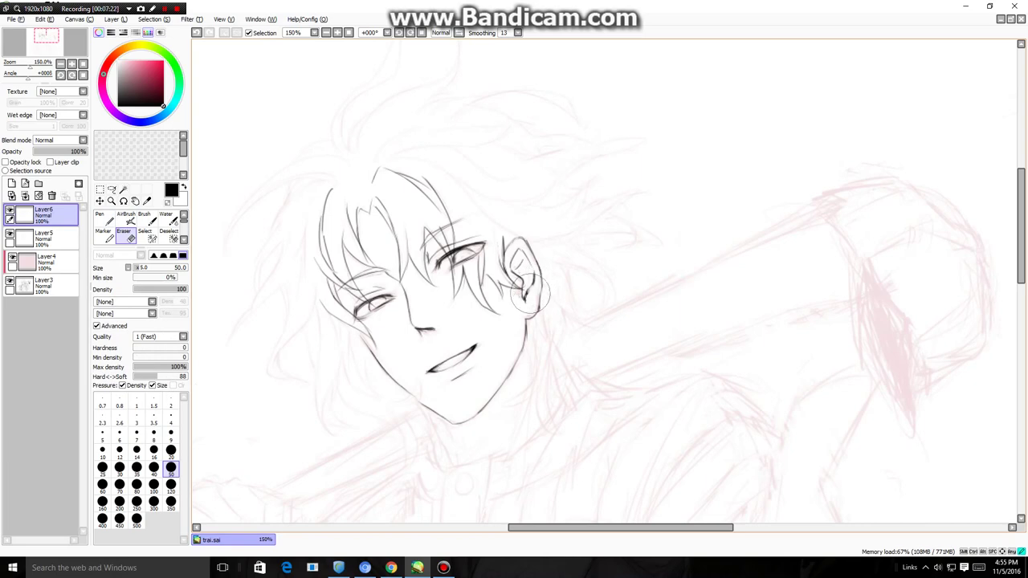
pyautogui.press('n')
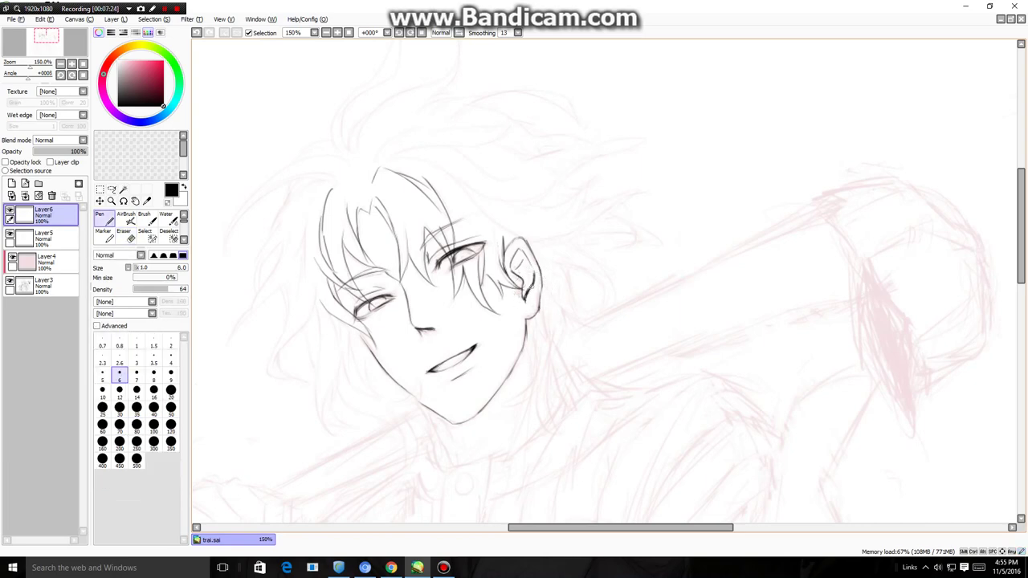
# Step: Refine the lower end of the ear's inner fold and the line along the rim with alternating Pen and Eraser strokes
pyautogui.press('e')
pyautogui.moveTo(528, 292); pyautogui.dragTo(527, 297)
pyautogui.press('n')
pyautogui.press('e')
pyautogui.moveTo(533, 271)
pyautogui.mouseDown()
pyautogui.moveTo(527, 257)
pyautogui.moveTo(531, 267)
pyautogui.mouseUp()
pyautogui.press('n')
pyautogui.press('e')
pyautogui.press('n')
pyautogui.press('e')
pyautogui.press('n')
pyautogui.press('e')
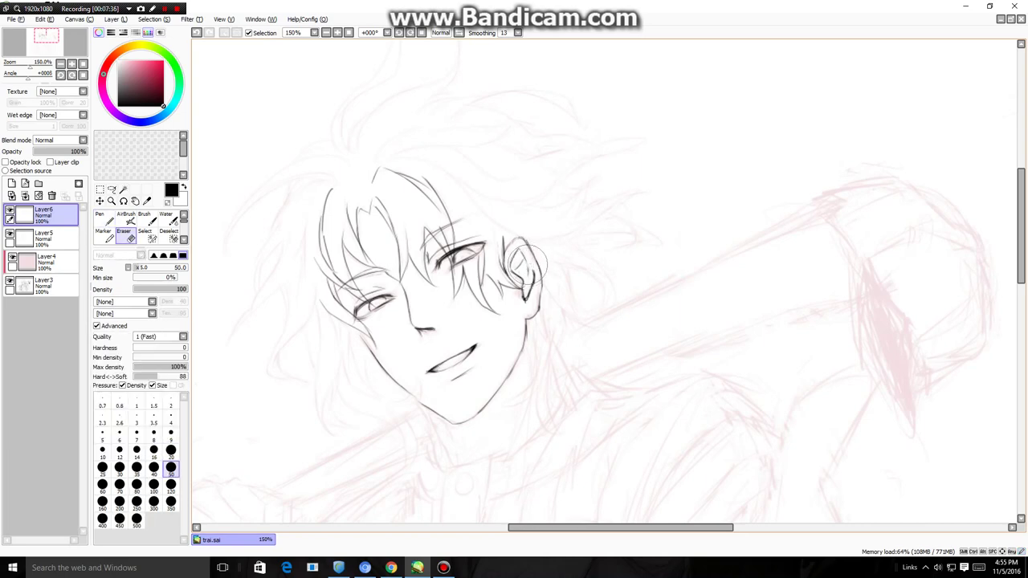
# Step: Erase and redraw the inner fold line running beside the ear's outer rim
pyautogui.press('n')
pyautogui.press('e')
pyautogui.moveTo(531, 269); pyautogui.dragTo(534, 278)
pyautogui.press('n')
pyautogui.press('e')
pyautogui.press('n')
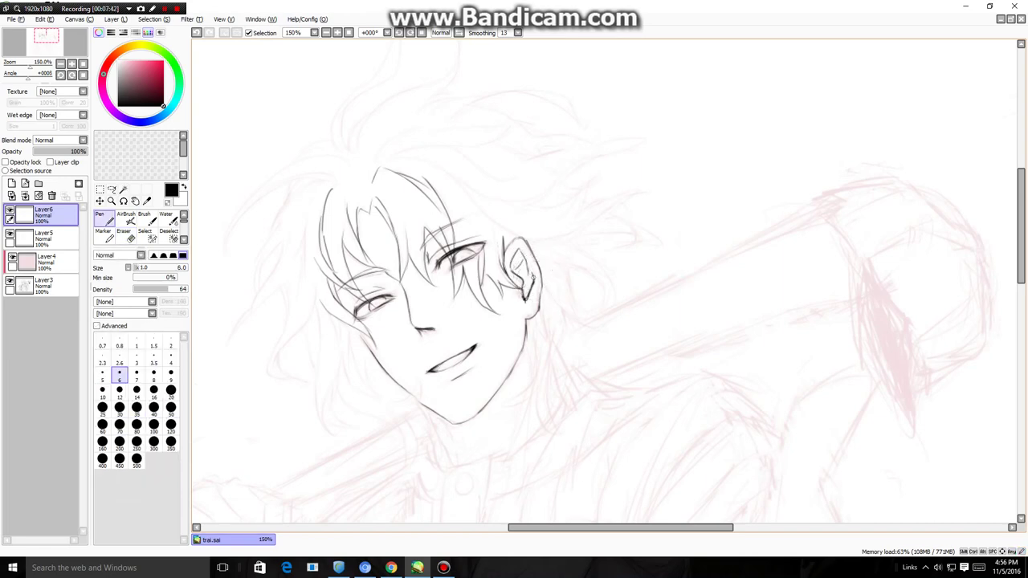
# Step: Mirror the canvas view, correct the ear's outer rim and inner fold, and restore the normal view
pyautogui.press('h')
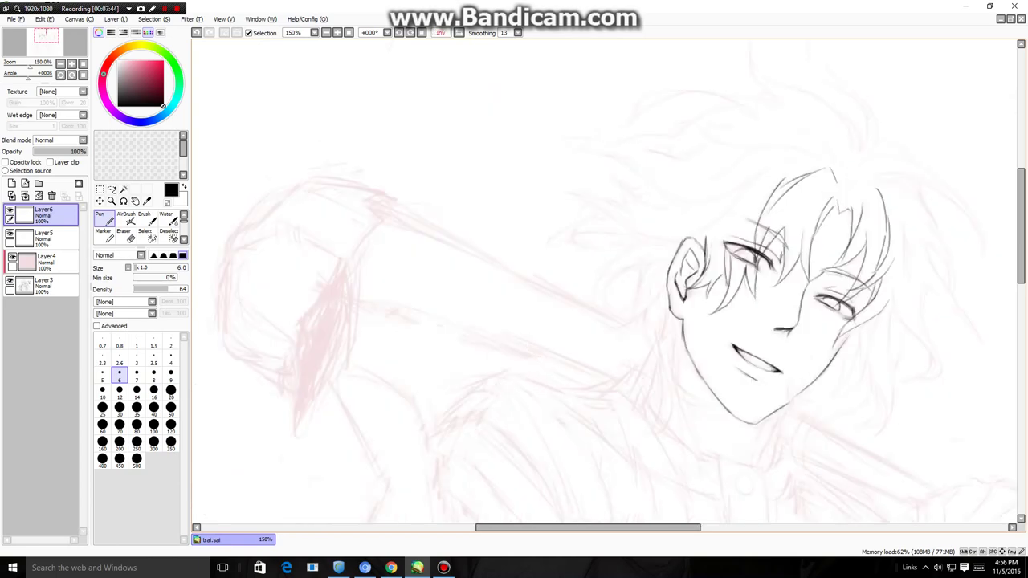
pyautogui.press('e')
pyautogui.moveTo(677, 269)
pyautogui.mouseDown()
pyautogui.moveTo(677, 294)
pyautogui.moveTo(681, 285)
pyautogui.mouseUp()
pyautogui.press('n')
pyautogui.press('e')
pyautogui.press('n')
pyautogui.press('e')
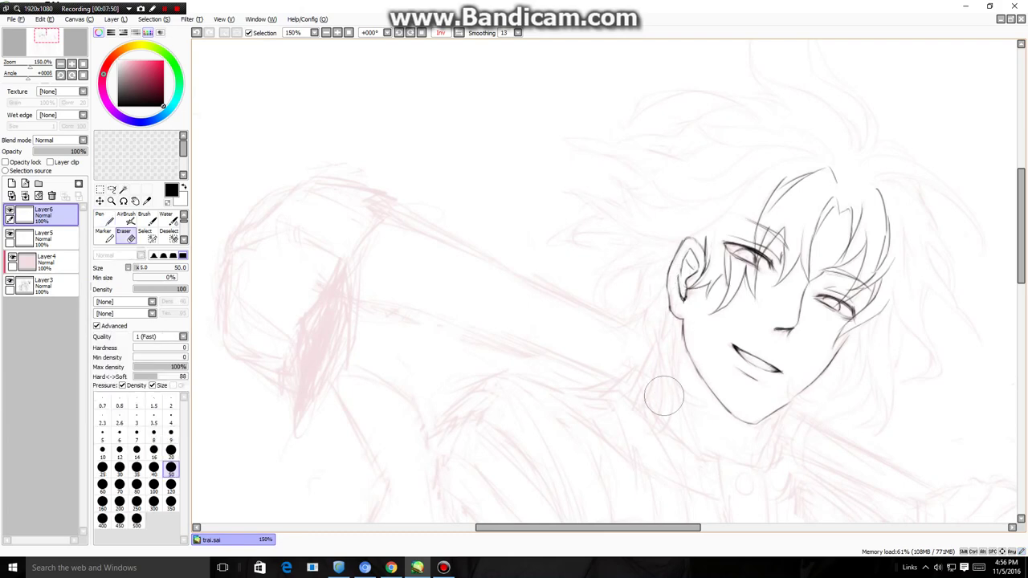
pyautogui.press('h')
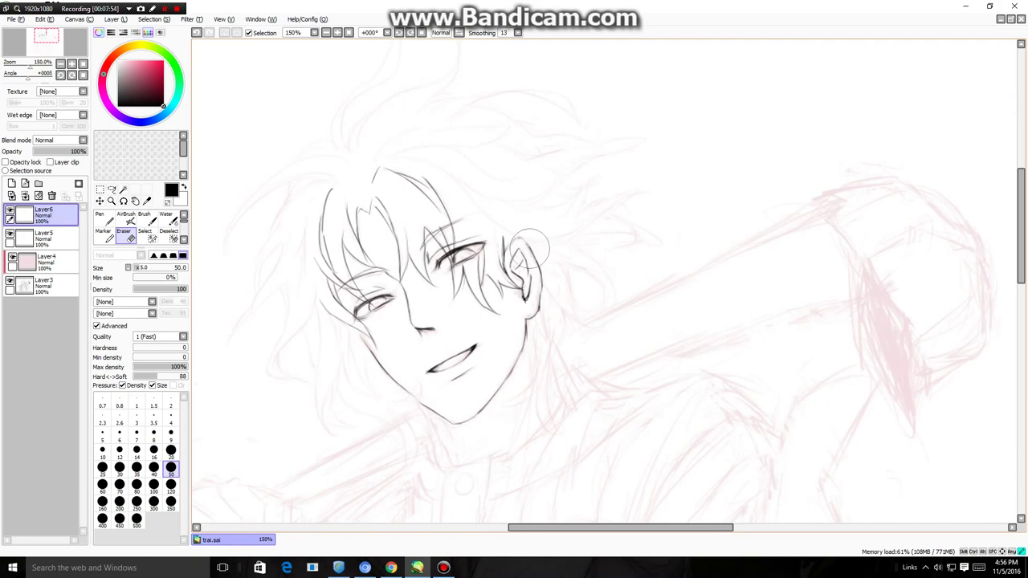
# Step: Undo the Airbrush shading on the ear, and erase and redraw the ear's top curve with the Pen
pyautogui.press('v')
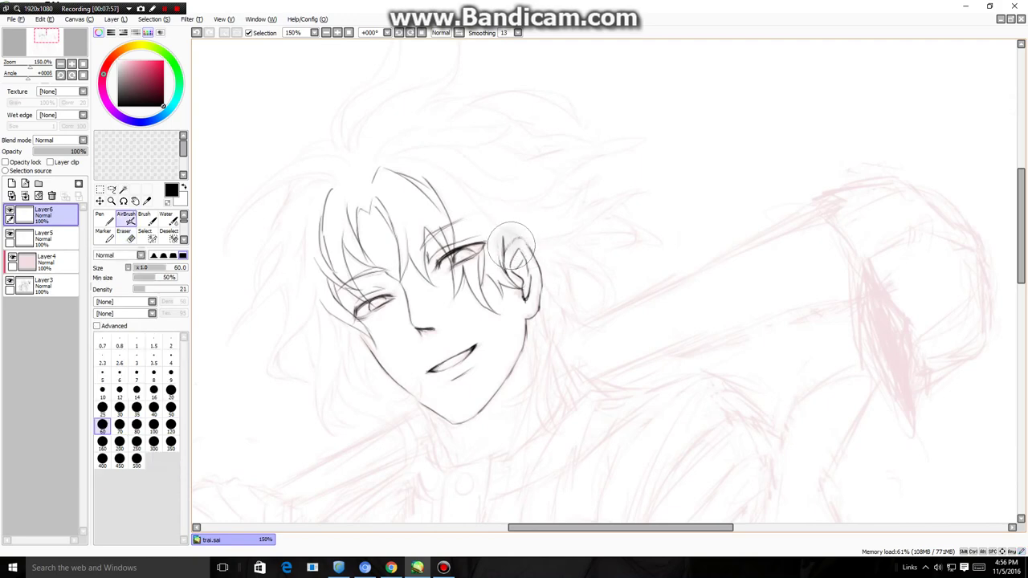
pyautogui.press('ctrl')
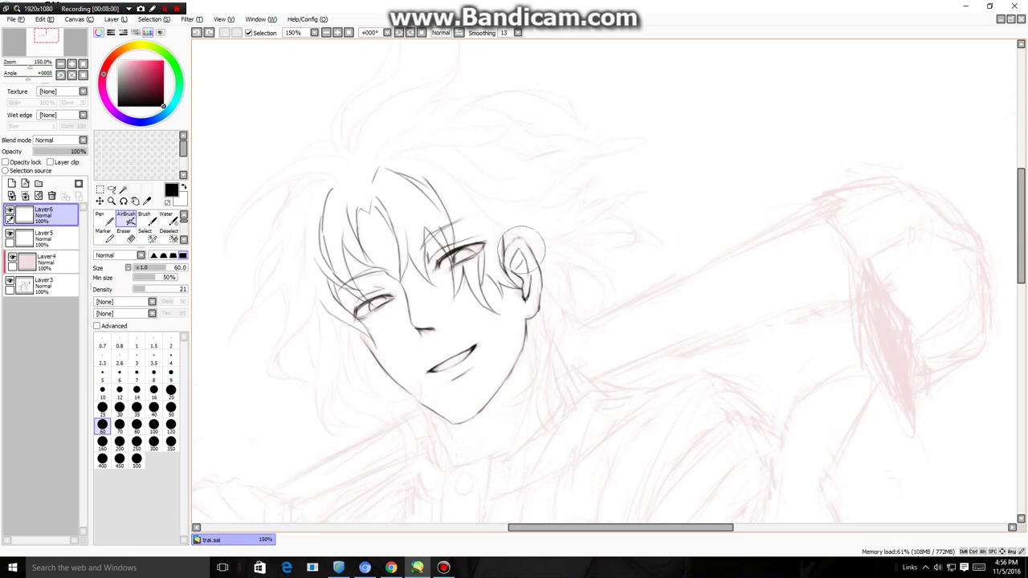
pyautogui.press('e')
pyautogui.moveTo(518, 243); pyautogui.dragTo(505, 250)
pyautogui.press('n')
pyautogui.moveTo(506, 245); pyautogui.dragTo(517, 237)
pyautogui.press('e')
pyautogui.press('n')
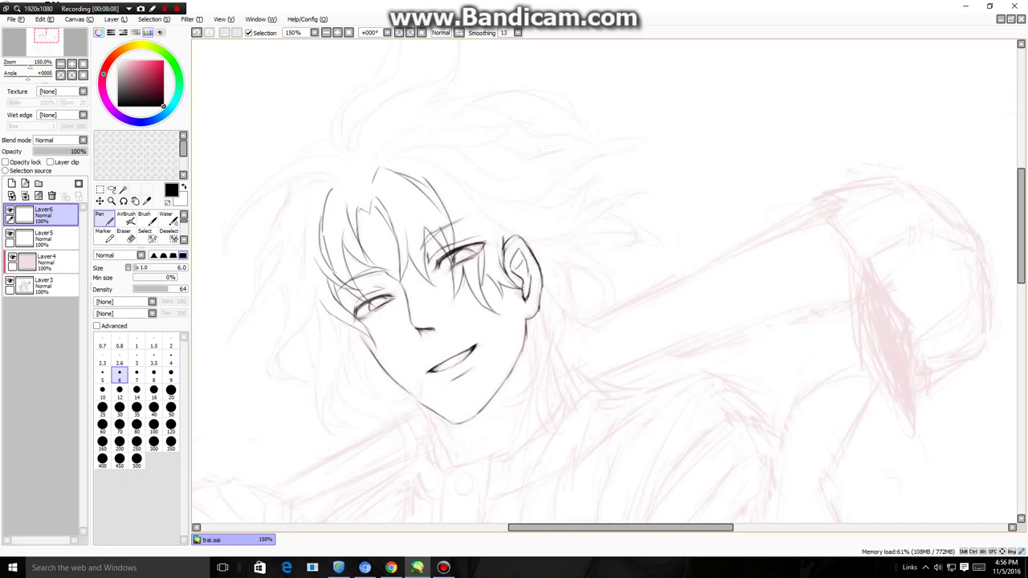
pyautogui.press('e')
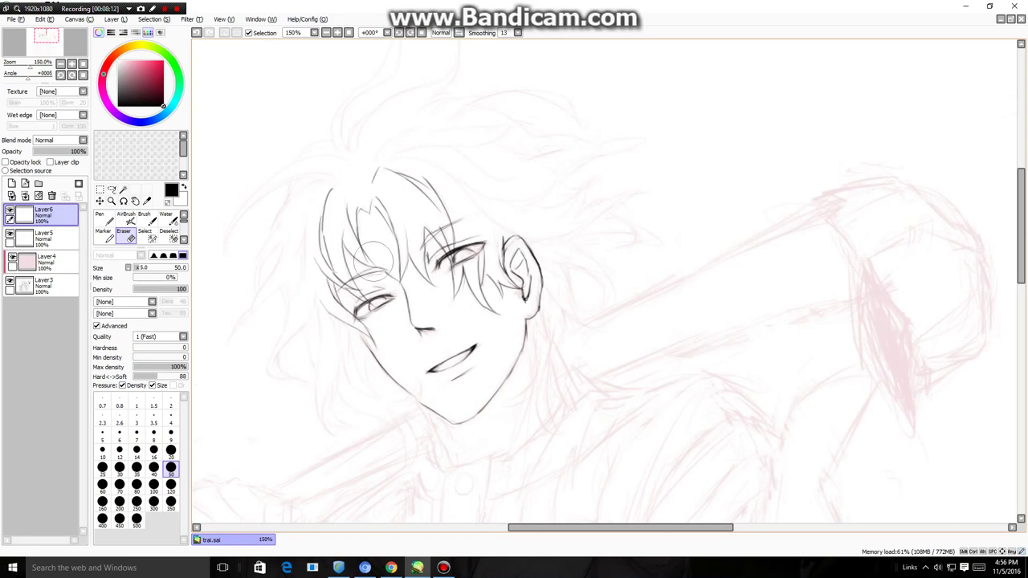
# Step: Hide the sketch layers, touch up the jaw line near the chin, and show the sketch layers again
pyautogui.scroll(-1, 522, 294)
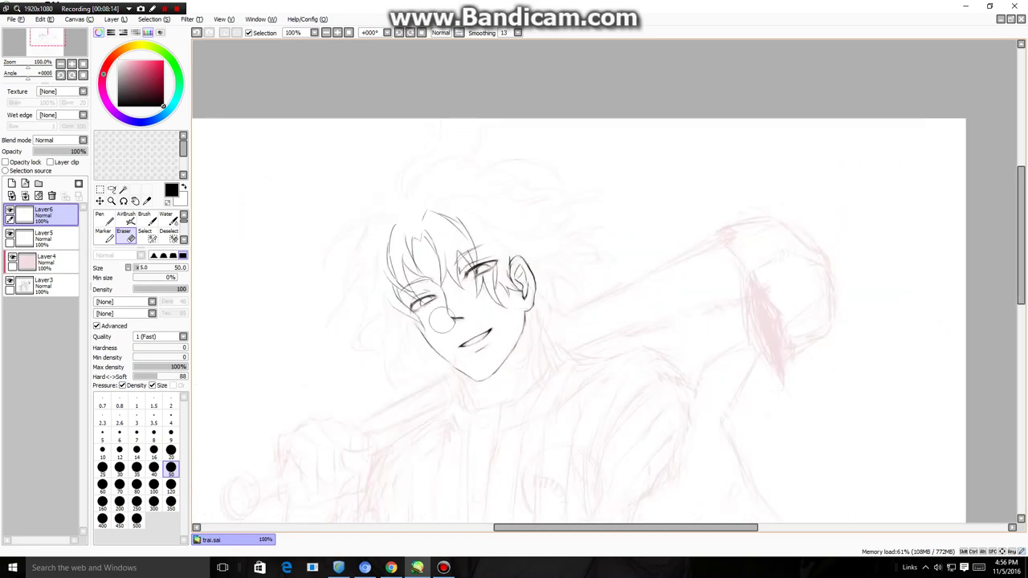
pyautogui.click(10, 281)
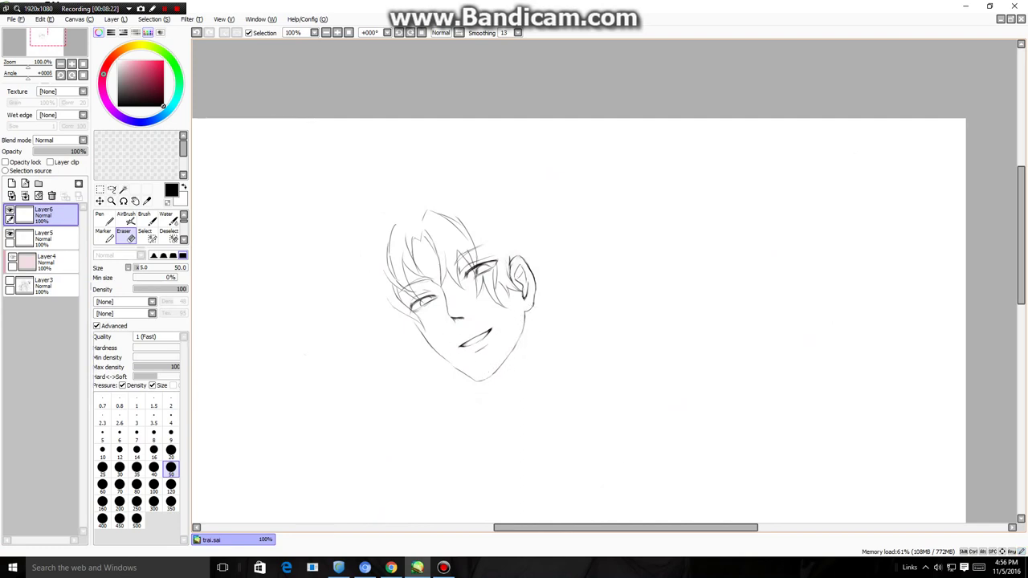
pyautogui.press('n')
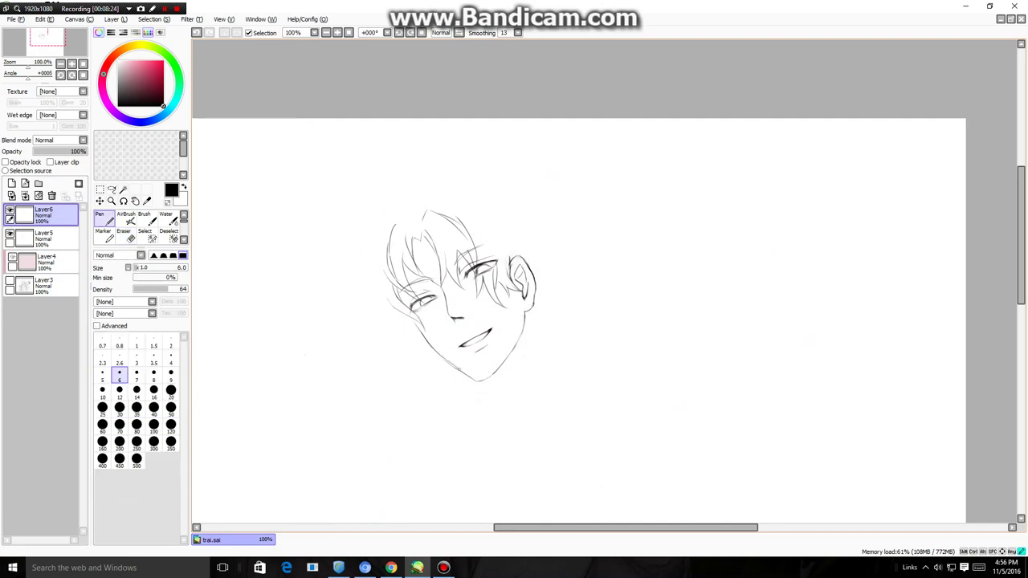
pyautogui.press('e')
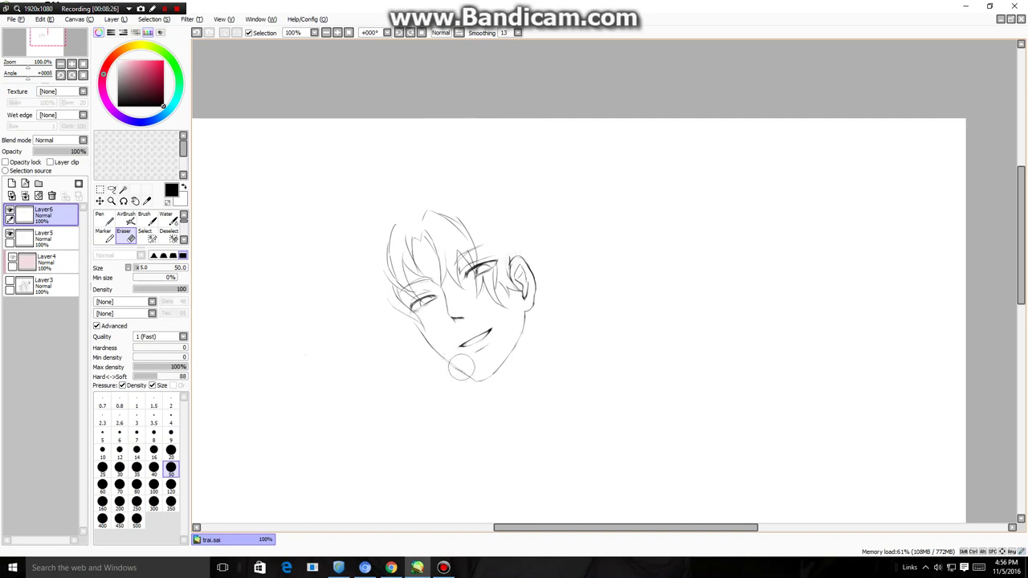
pyautogui.press('n')
pyautogui.press('e')
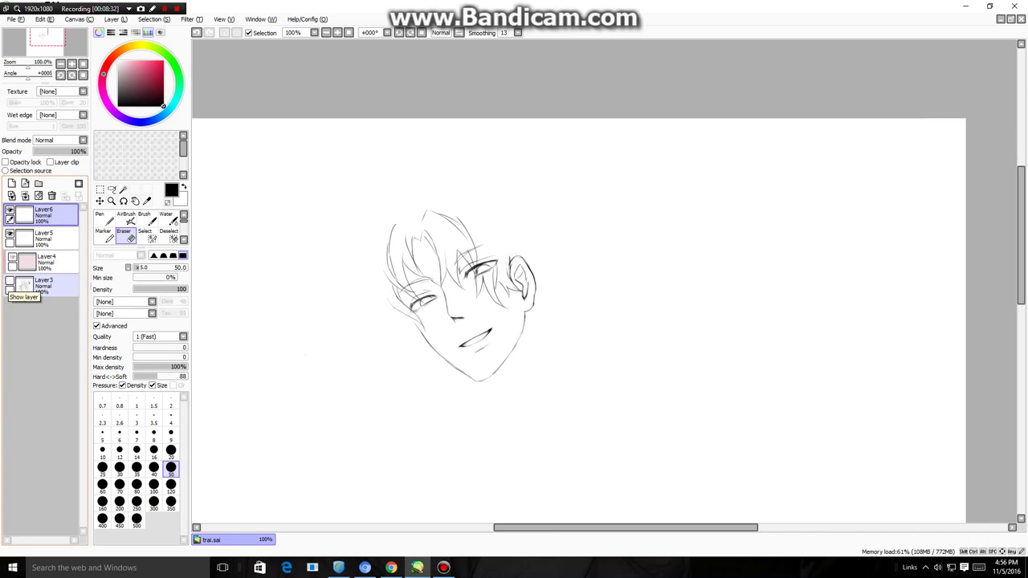
pyautogui.click(10, 281)
pyautogui.click(12, 258)
# Step: Erase the trial strand drawn beside the left cheek and set the stroke smoothing to 10
pyautogui.press('n')
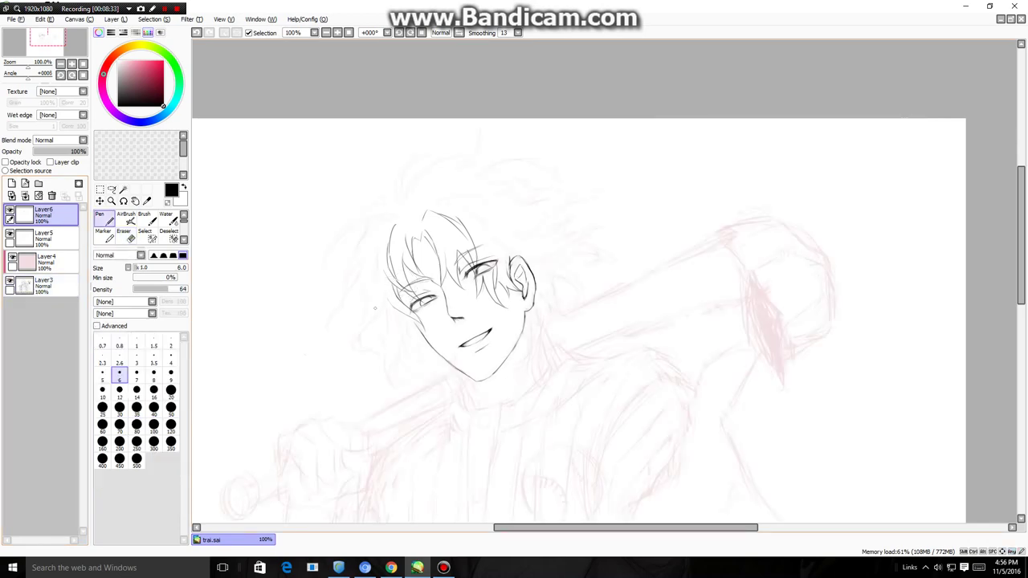
pyautogui.press('e')
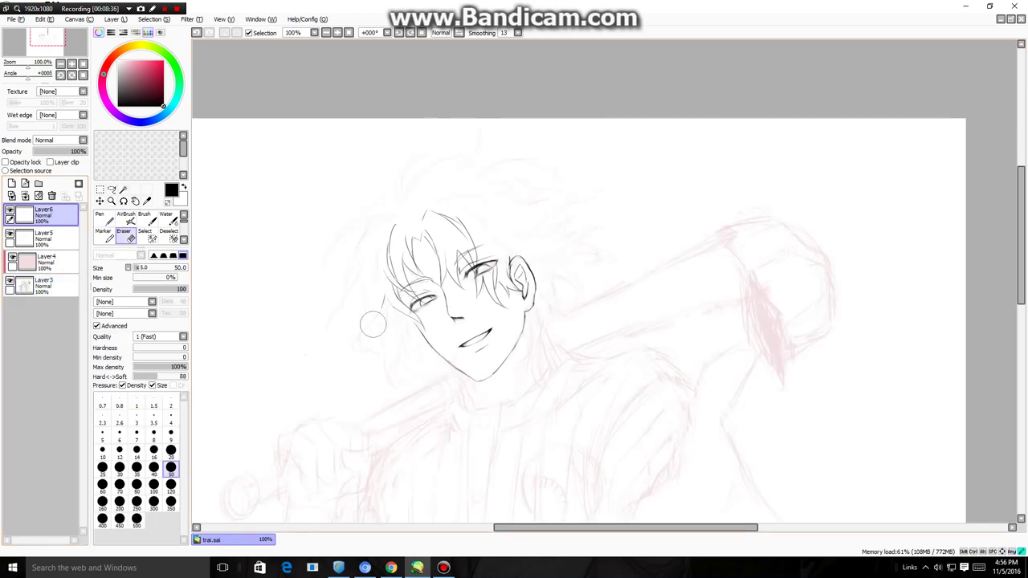
pyautogui.click(518, 32)
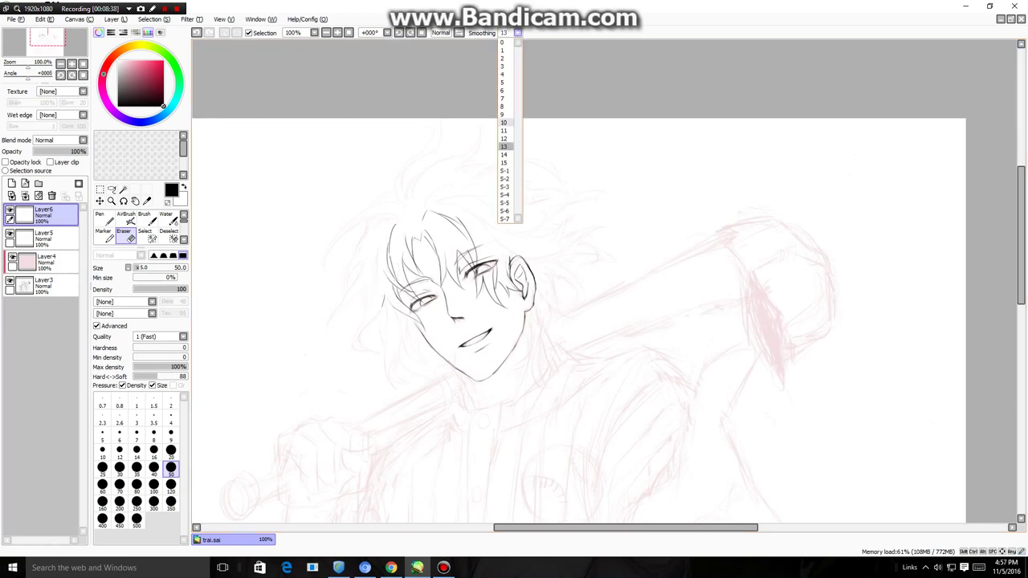
pyautogui.click(506, 121)
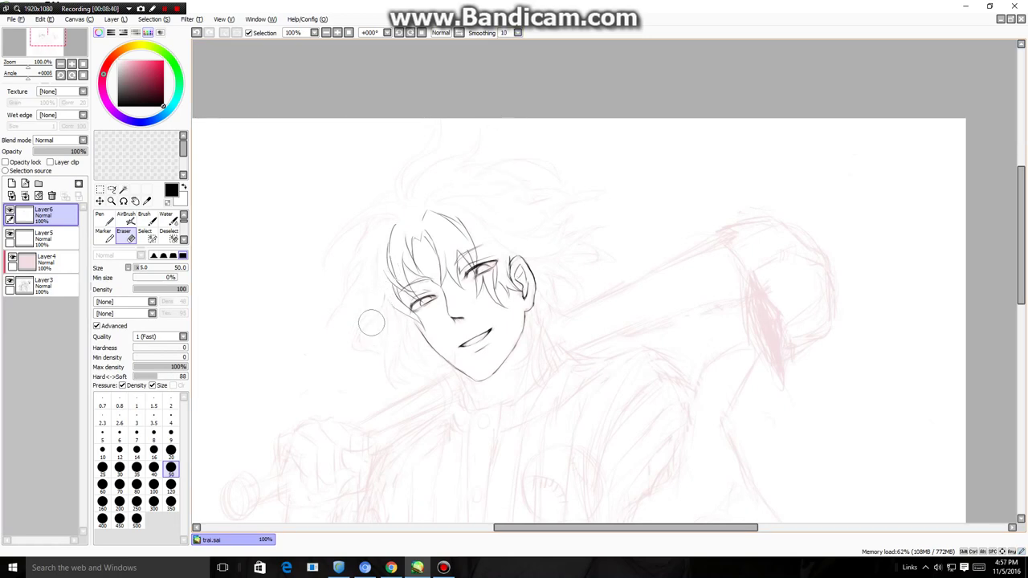
# Step: Ink the curling hair strands along the left cheek to below the jaw, and check them with the sketch layers hidden
pyautogui.scroll(2, 451, 309)
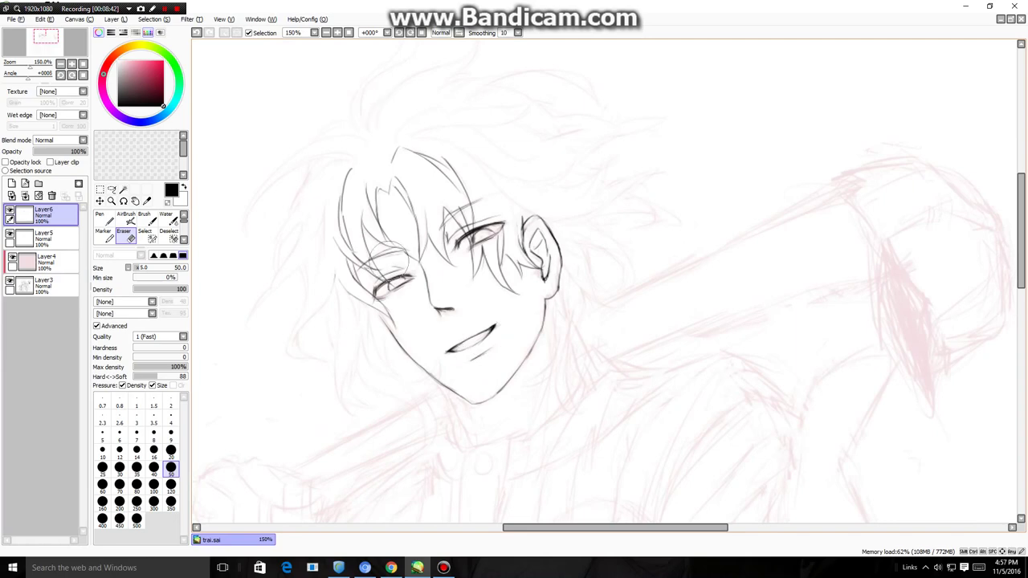
pyautogui.press('n')
pyautogui.press('e')
pyautogui.press('n')
pyautogui.moveTo(368, 310)
pyautogui.mouseDown()
pyautogui.moveTo(376, 350)
pyautogui.moveTo(399, 367)
pyautogui.moveTo(369, 347)
pyautogui.moveTo(370, 362)
pyautogui.moveTo(419, 372)
pyautogui.moveTo(436, 359)
pyautogui.moveTo(427, 397)
pyautogui.mouseUp()
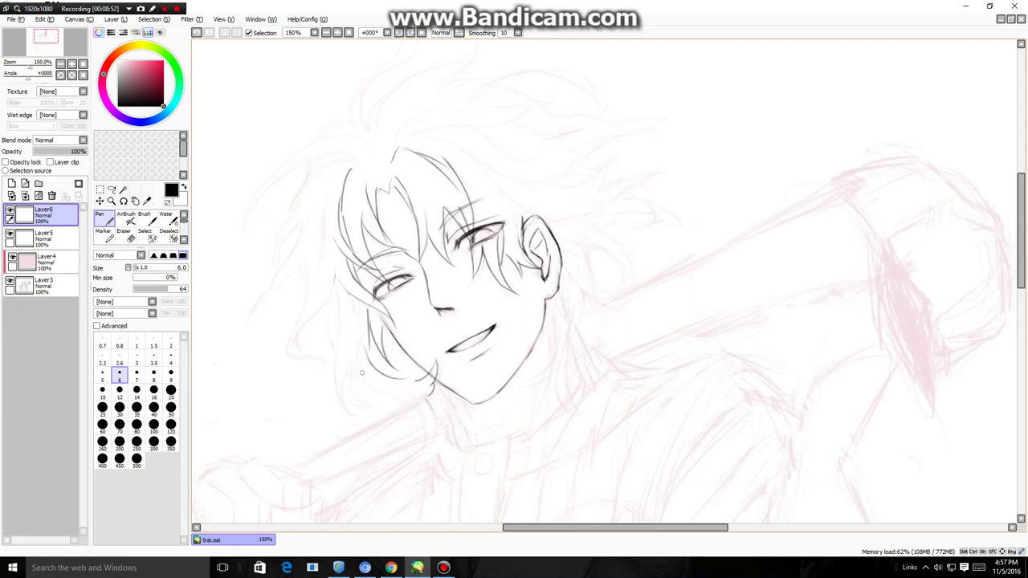
pyautogui.moveTo(361, 372)
pyautogui.mouseDown()
pyautogui.moveTo(372, 389)
pyautogui.moveTo(418, 405)
pyautogui.moveTo(434, 440)
pyautogui.moveTo(418, 457)
pyautogui.mouseUp()
pyautogui.scroll(-2, 402, 422)
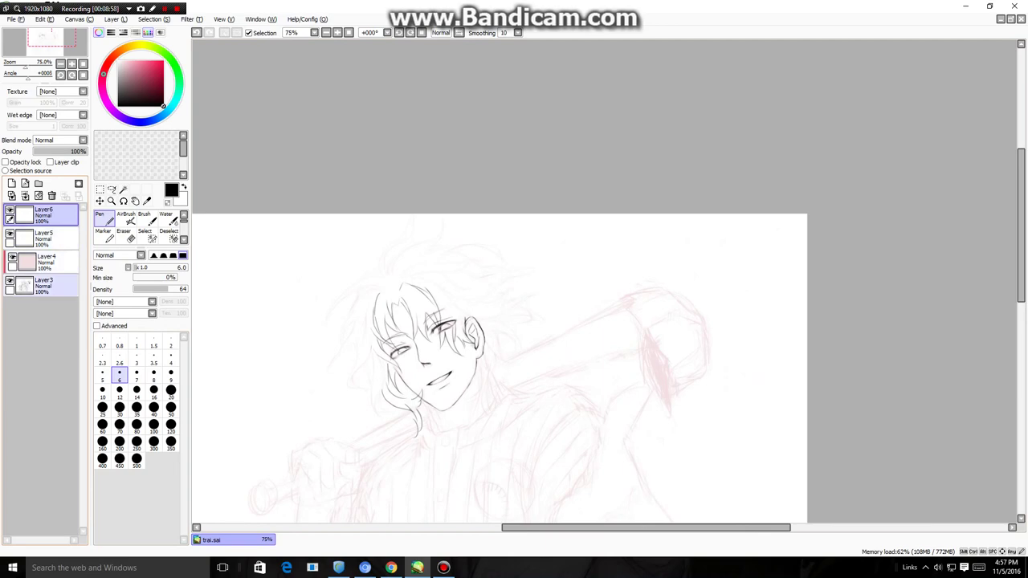
pyautogui.click(10, 281)
pyautogui.click(12, 257)
# Step: Ink the hair strands sweeping outward to the left from the parting, erasing and redrawing the first attempts
pyautogui.scroll(1, 195, 292)
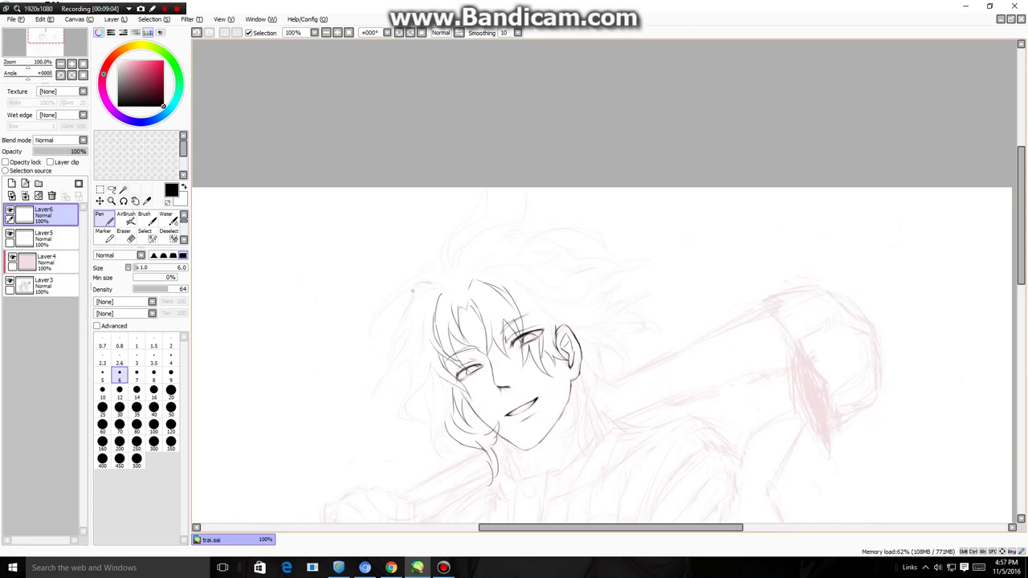
pyautogui.press('e')
pyautogui.moveTo(432, 282)
pyautogui.mouseDown()
pyautogui.moveTo(415, 297)
pyautogui.moveTo(447, 272)
pyautogui.moveTo(388, 307)
pyautogui.mouseUp()
pyautogui.press('n')
pyautogui.press('e')
pyautogui.moveTo(429, 274); pyautogui.dragTo(388, 303)
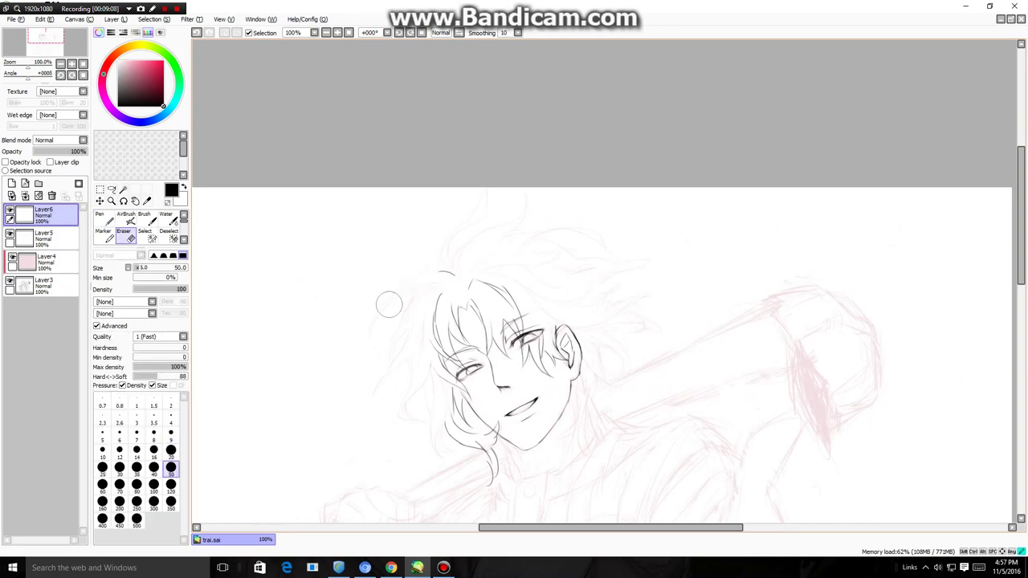
pyautogui.press('n')
pyautogui.moveTo(438, 272)
pyautogui.mouseDown()
pyautogui.moveTo(376, 308)
pyautogui.moveTo(435, 286)
pyautogui.mouseUp()
pyautogui.press('e')
pyautogui.press('n')
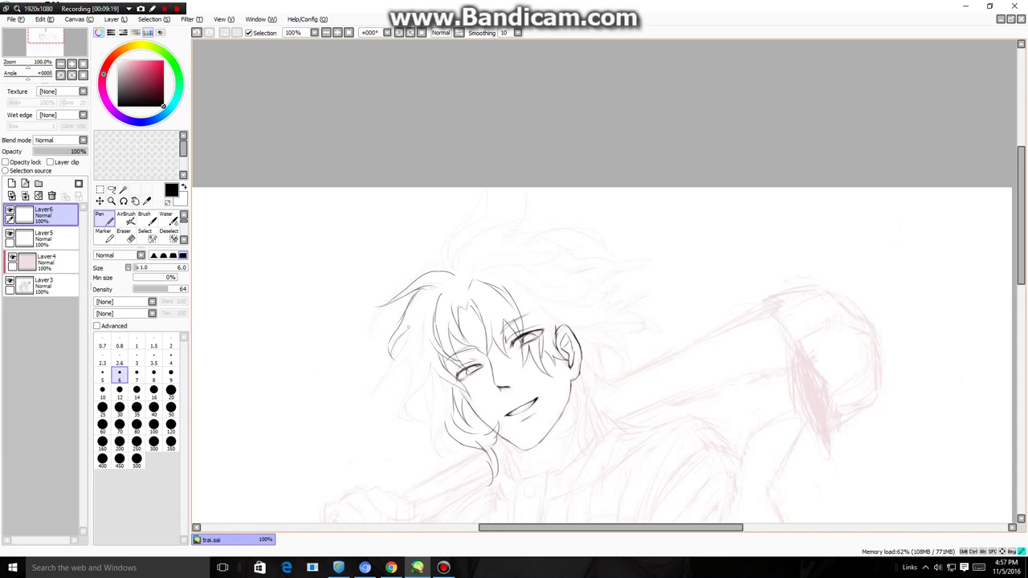
# Step: Ink the outer wavy strands on the left side of the hair down to the curl at cheek level, erasing the curl's excess line
pyautogui.moveTo(407, 330); pyautogui.dragTo(399, 351)
pyautogui.moveTo(412, 361); pyautogui.dragTo(410, 389)
pyautogui.moveTo(428, 321); pyautogui.dragTo(425, 355)
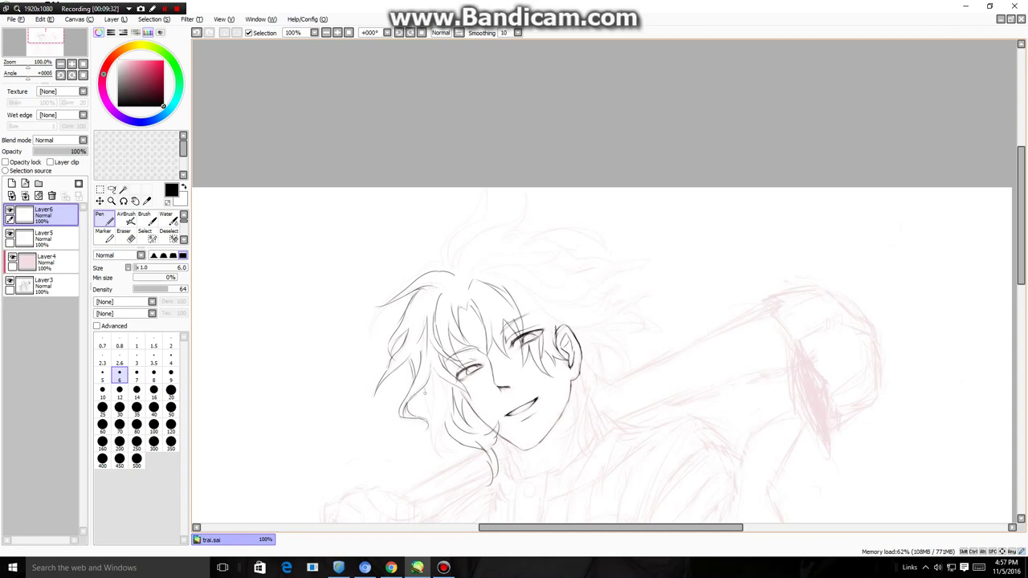
pyautogui.press('e')
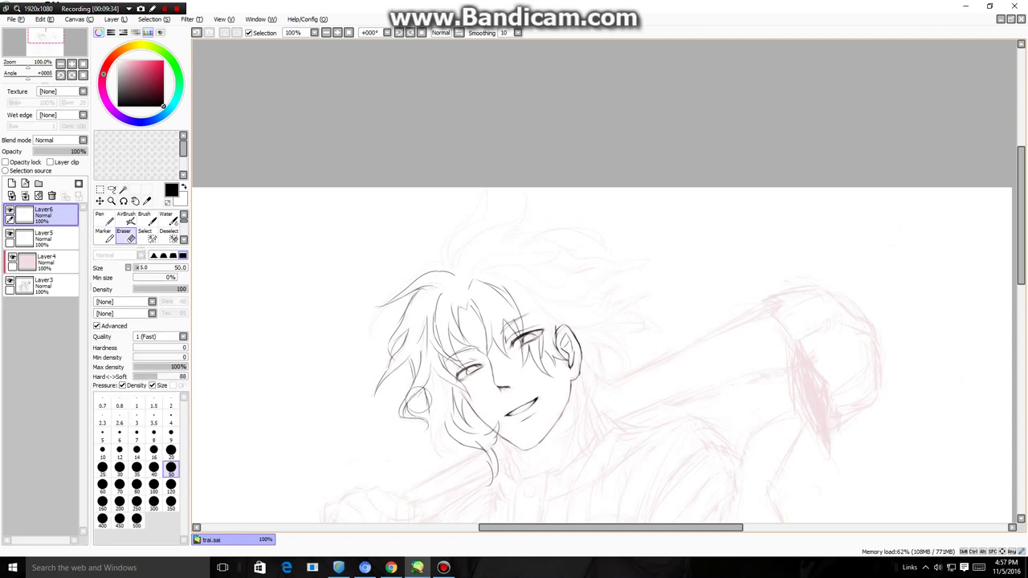
pyautogui.press('n')
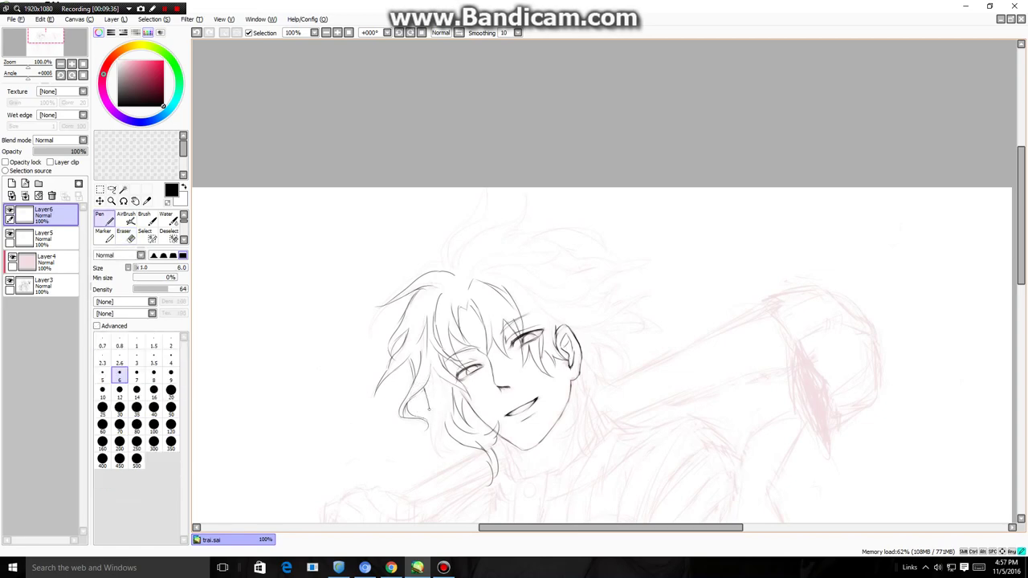
# Step: Ink the long wavy lock between the outer curl and the cheek strands, and erase its curled tip for redrawing
pyautogui.moveTo(429, 373)
pyautogui.mouseDown()
pyautogui.moveTo(432, 437)
pyautogui.moveTo(440, 456)
pyautogui.moveTo(451, 451)
pyautogui.moveTo(443, 431)
pyautogui.moveTo(453, 456)
pyautogui.moveTo(455, 447)
pyautogui.mouseUp()
pyautogui.scroll(1, 490, 439)
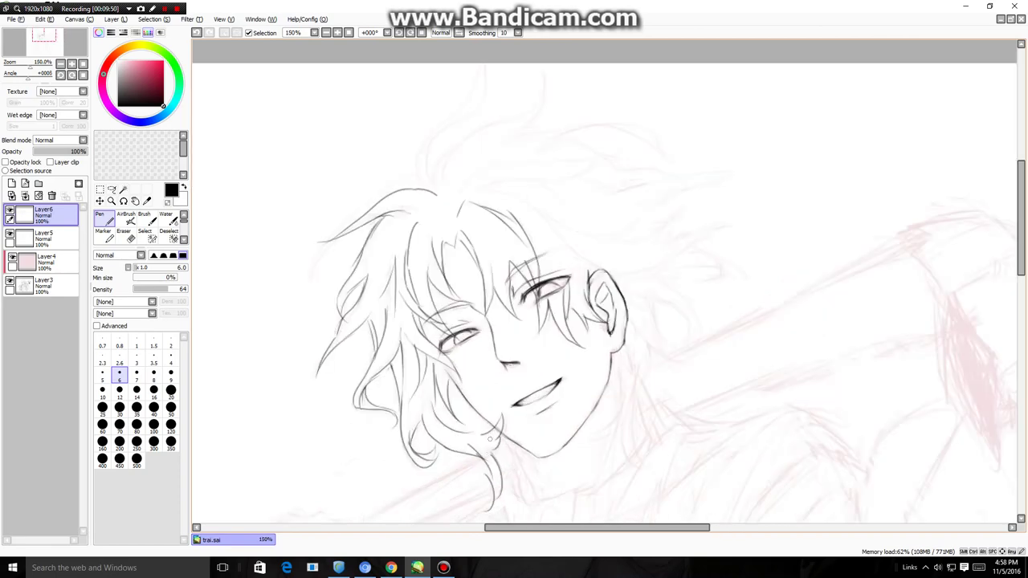
pyautogui.press('e')
pyautogui.moveTo(407, 438)
pyautogui.mouseDown()
pyautogui.moveTo(434, 457)
pyautogui.moveTo(409, 450)
pyautogui.moveTo(412, 466)
pyautogui.moveTo(406, 441)
pyautogui.moveTo(414, 475)
pyautogui.moveTo(413, 456)
pyautogui.moveTo(439, 453)
pyautogui.moveTo(416, 465)
pyautogui.mouseUp()
pyautogui.press('n')
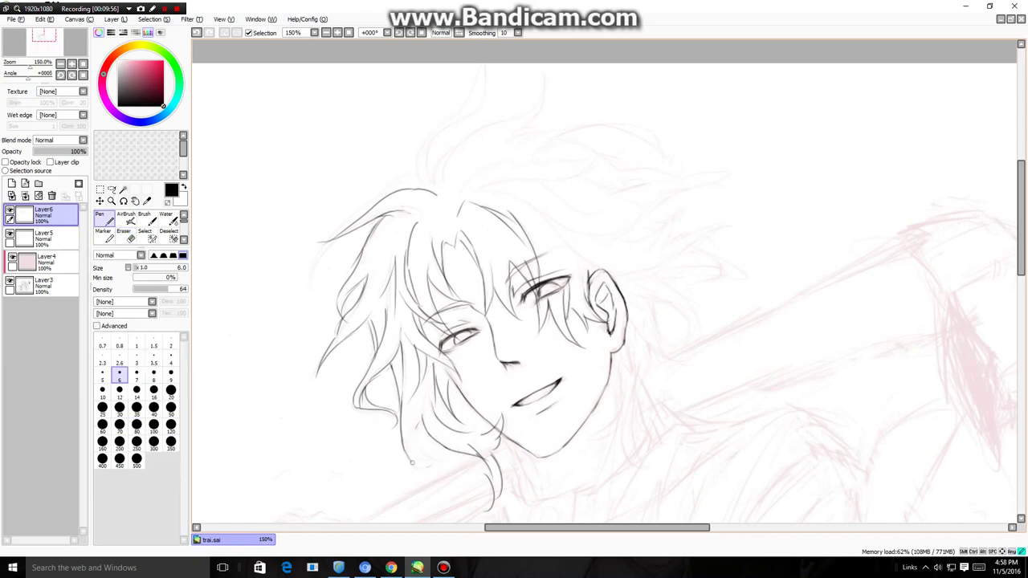